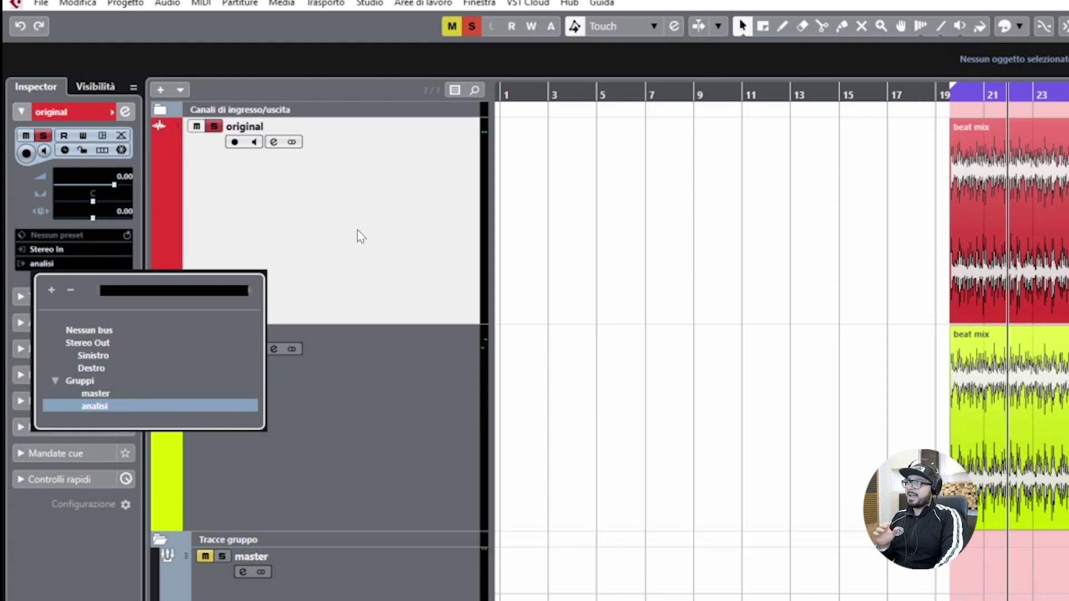
Check the output routing of the mix track to the master group and of the master group to analisi.
{"action": "left_click", "coordinate": [294, 480]}
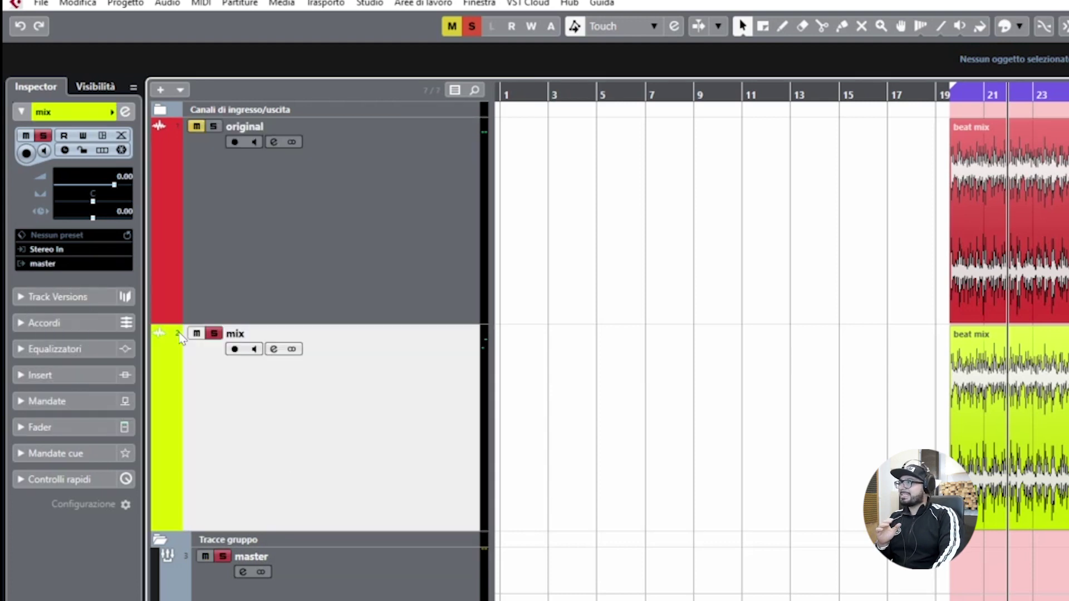
{"action": "left_click", "coordinate": [72, 263]}
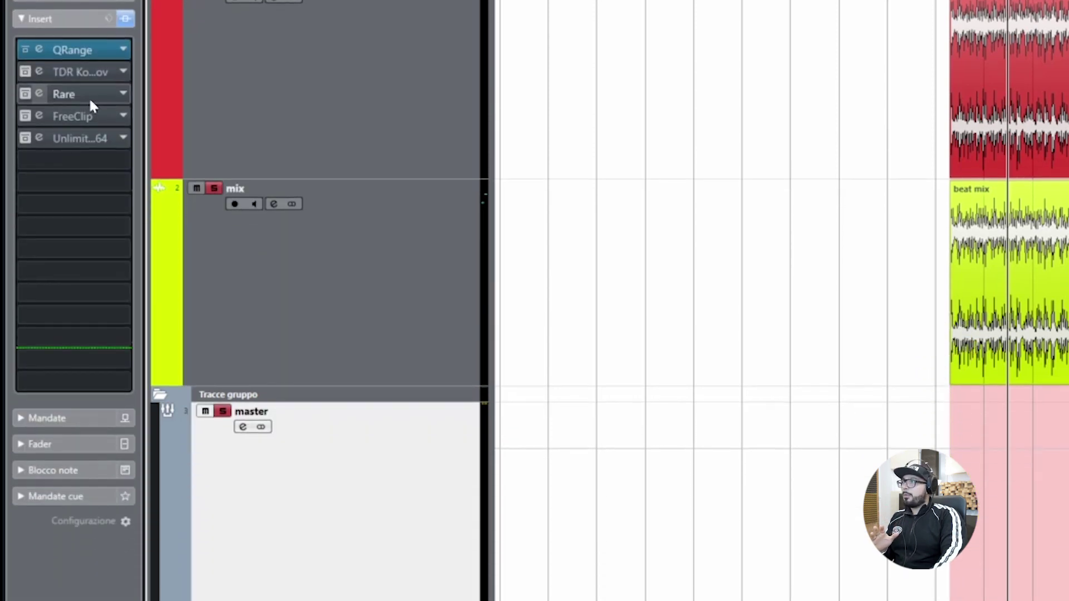
{"action": "left_click", "coordinate": [72, 48]}
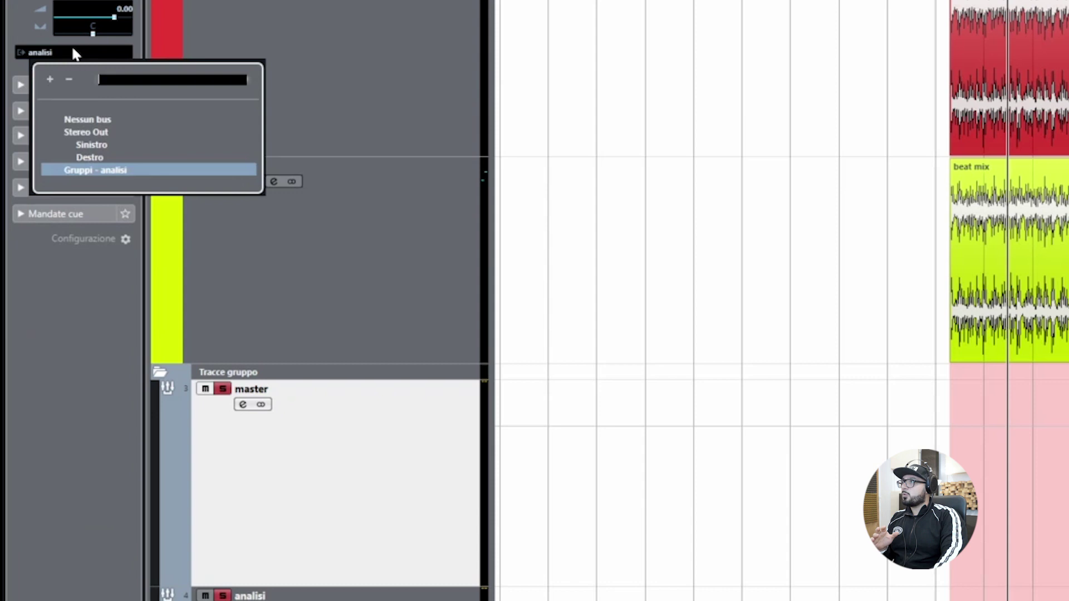
{"action": "left_click", "coordinate": [108, 172]}
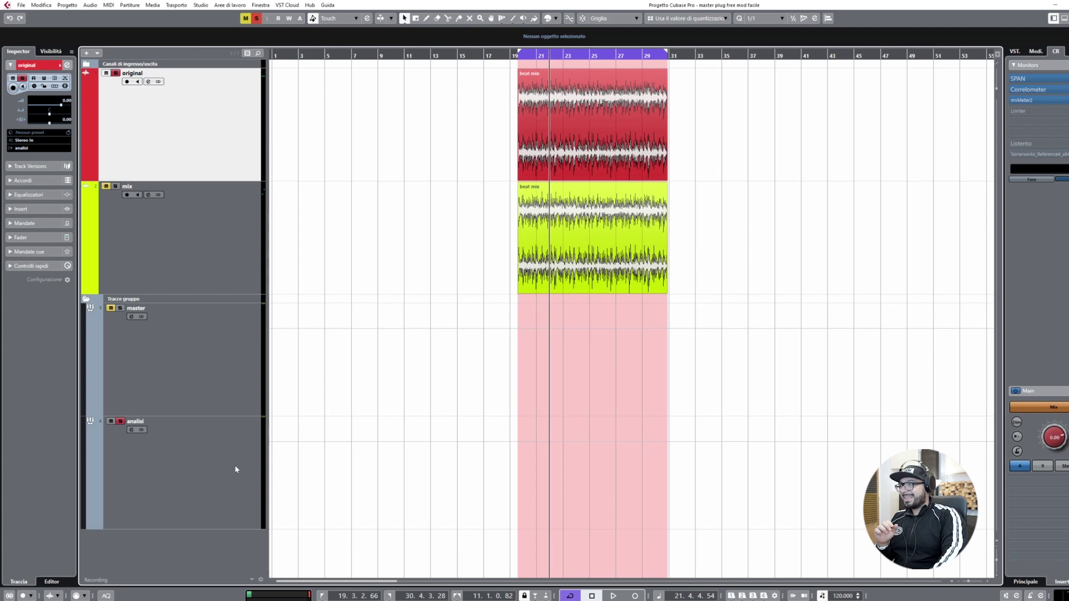
Review the signal path by selecting the analisi, mix, master and original tracks in turn.
{"action": "left_click", "coordinate": [235, 469]}
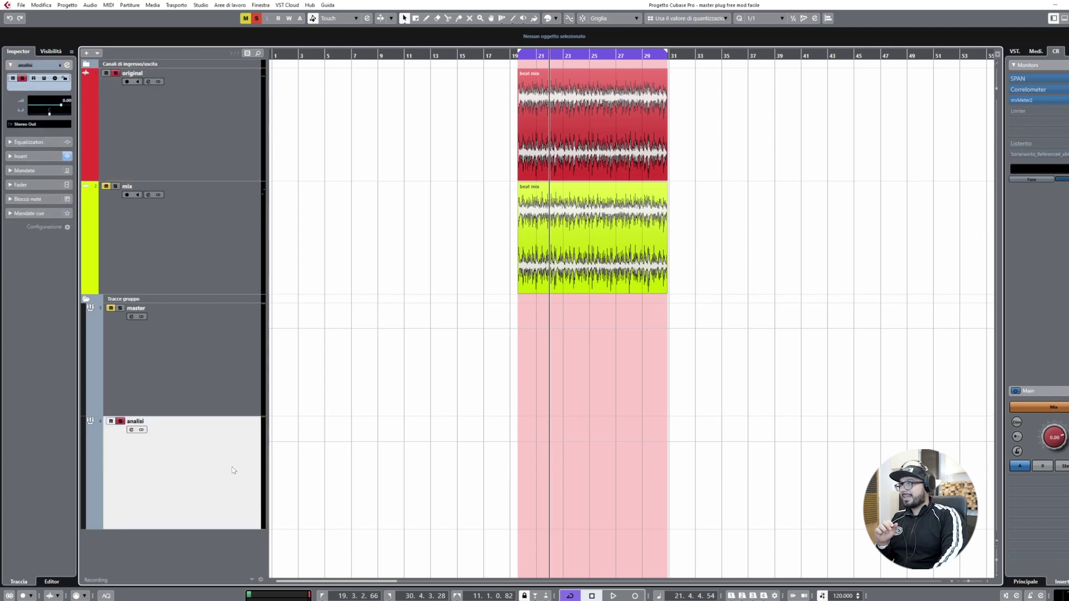
{"action": "left_click", "coordinate": [224, 229]}
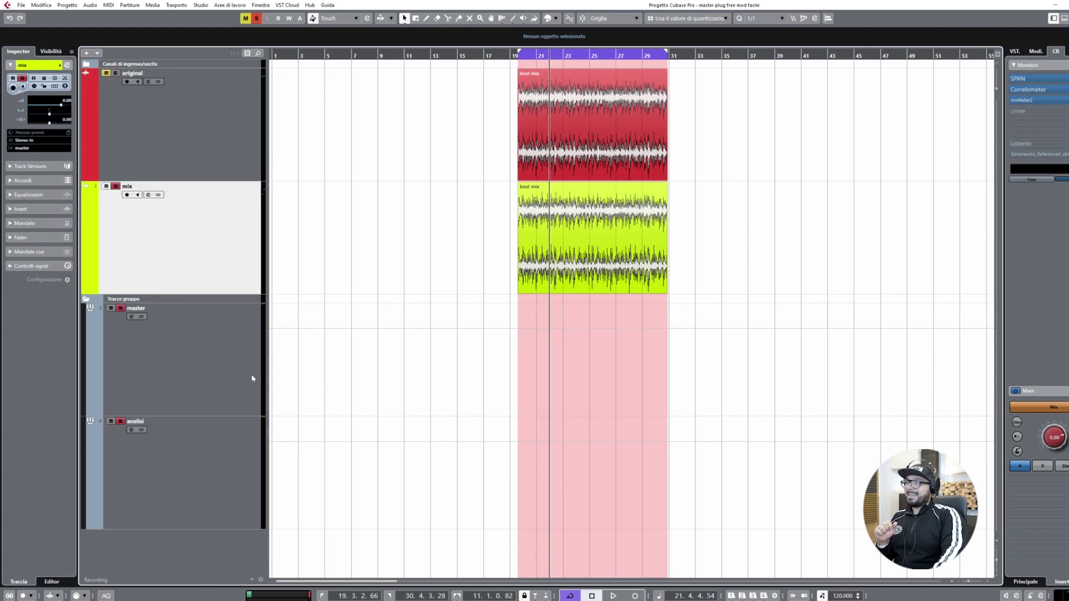
{"action": "left_click", "coordinate": [226, 369]}
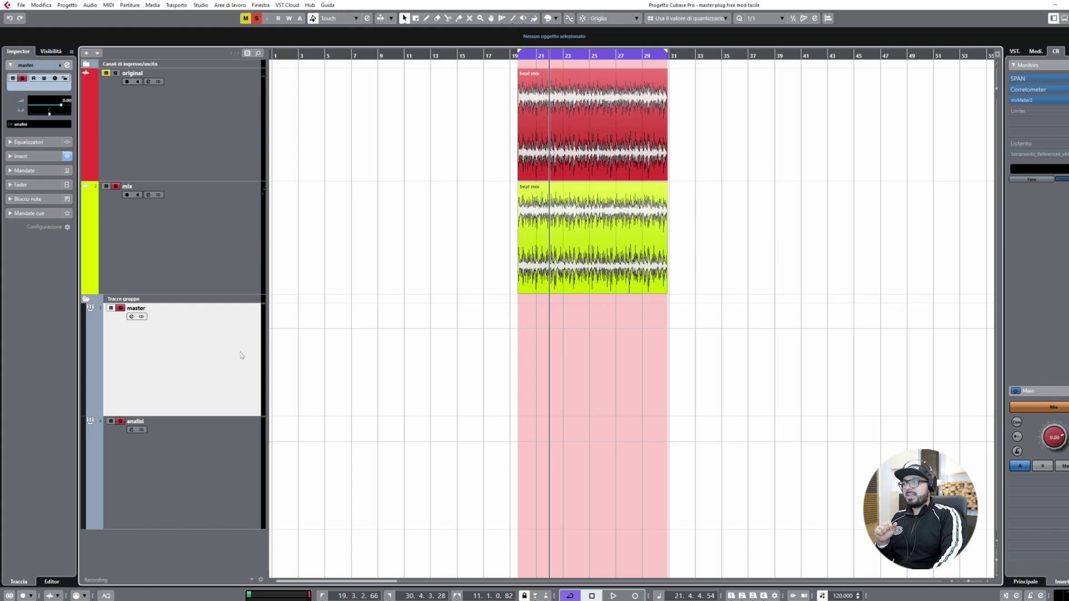
{"action": "left_click", "coordinate": [234, 463]}
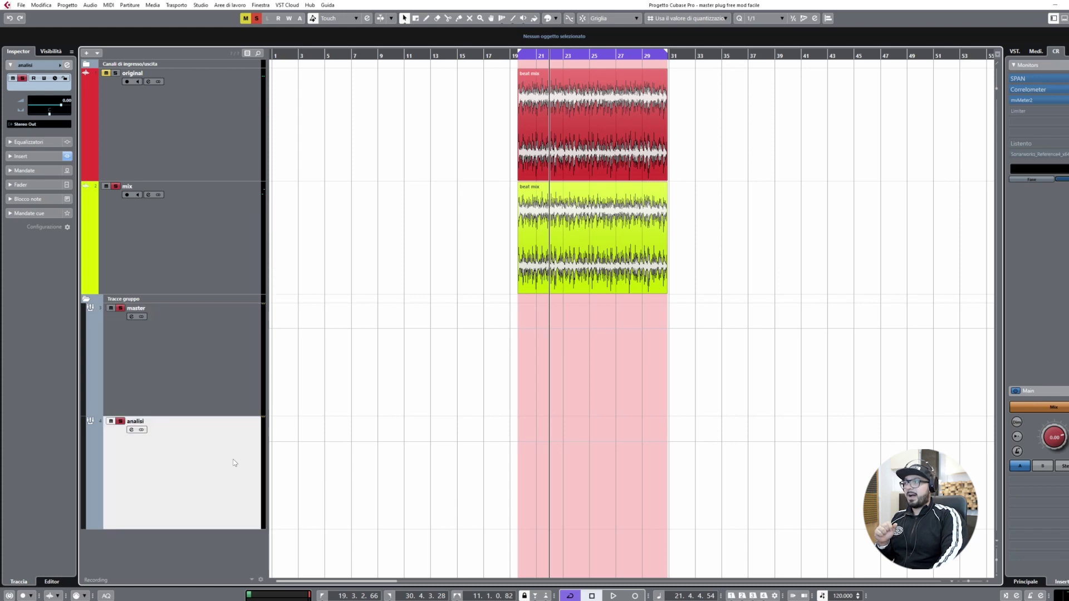
{"action": "left_click", "coordinate": [209, 361]}
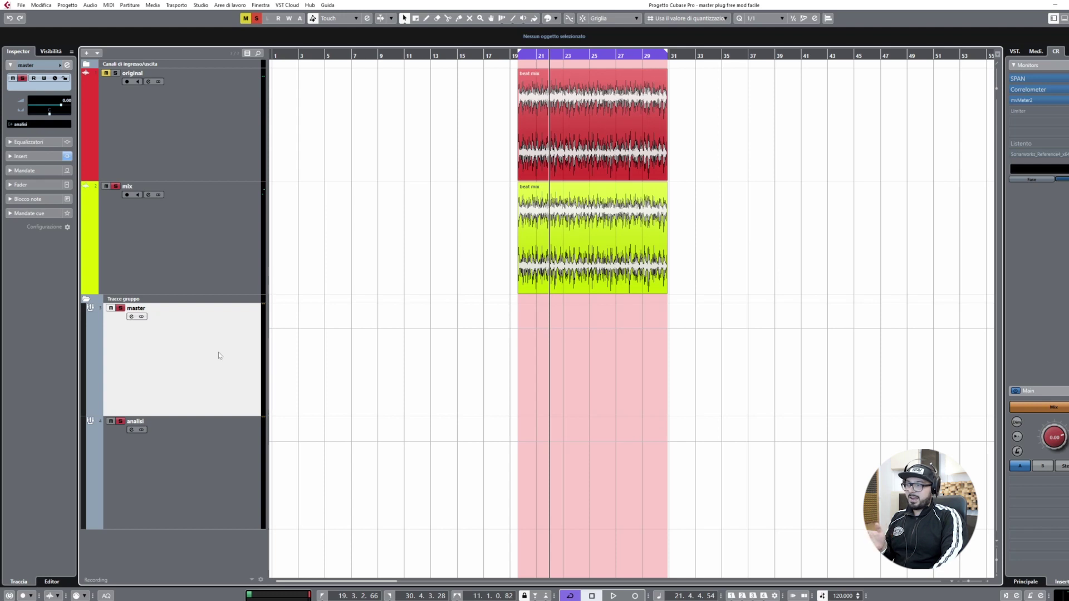
{"action": "left_click", "coordinate": [208, 463]}
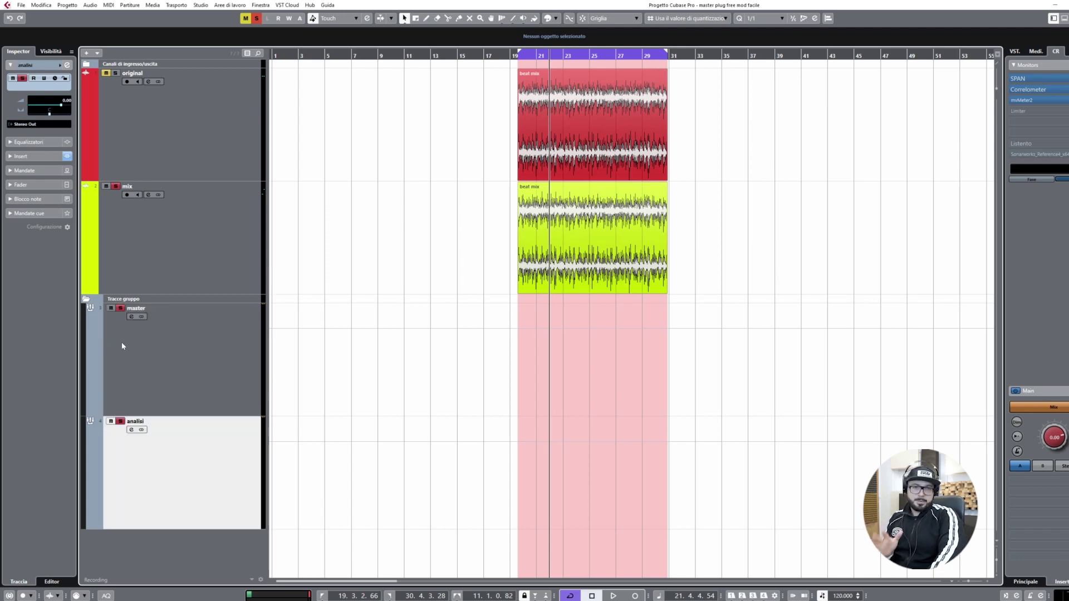
{"action": "left_click", "coordinate": [170, 130]}
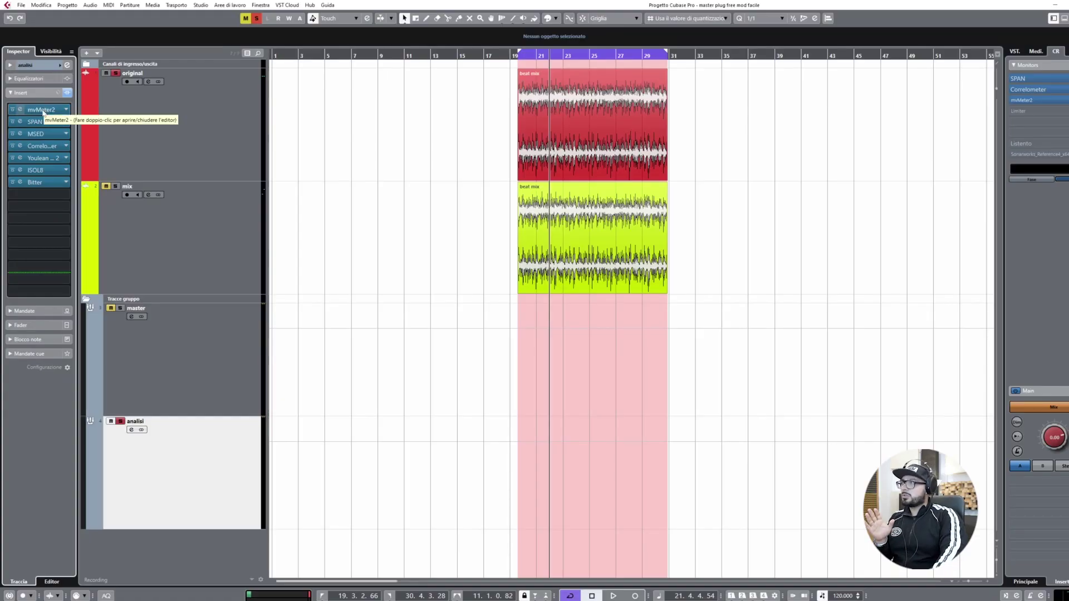
Open the metering plugins inserted on the analisi group, and arrange the Correlometer and Youlean Loudness Meter 2 windows.
{"action": "double_click", "coordinate": [43, 110]}
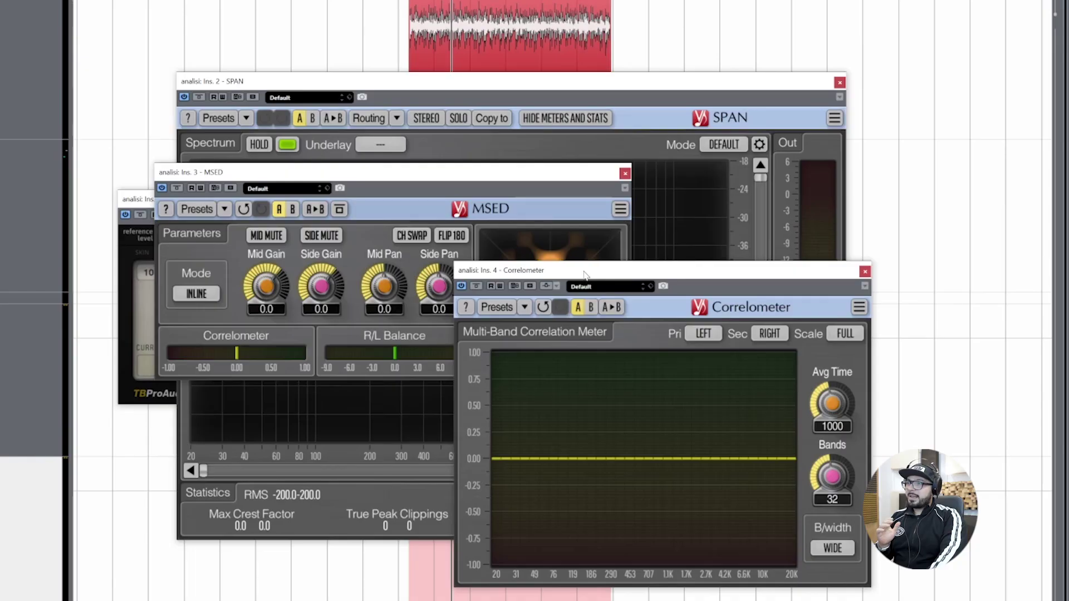
{"action": "left_click_drag", "start_coordinate": [584, 274], "coordinate": [498, 215]}
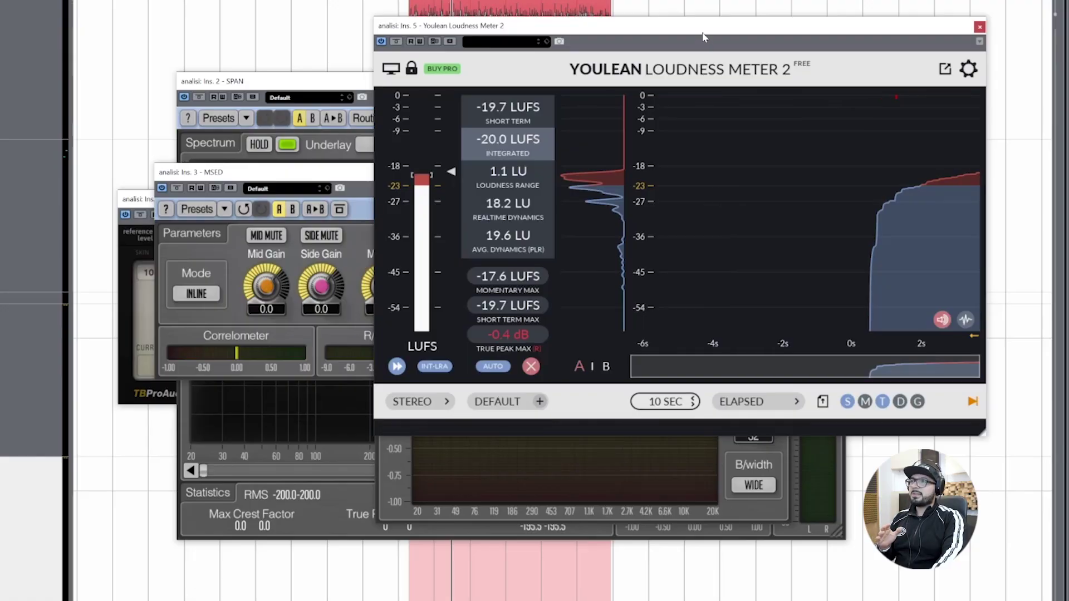
{"action": "left_click_drag", "start_coordinate": [702, 37], "coordinate": [630, 99]}
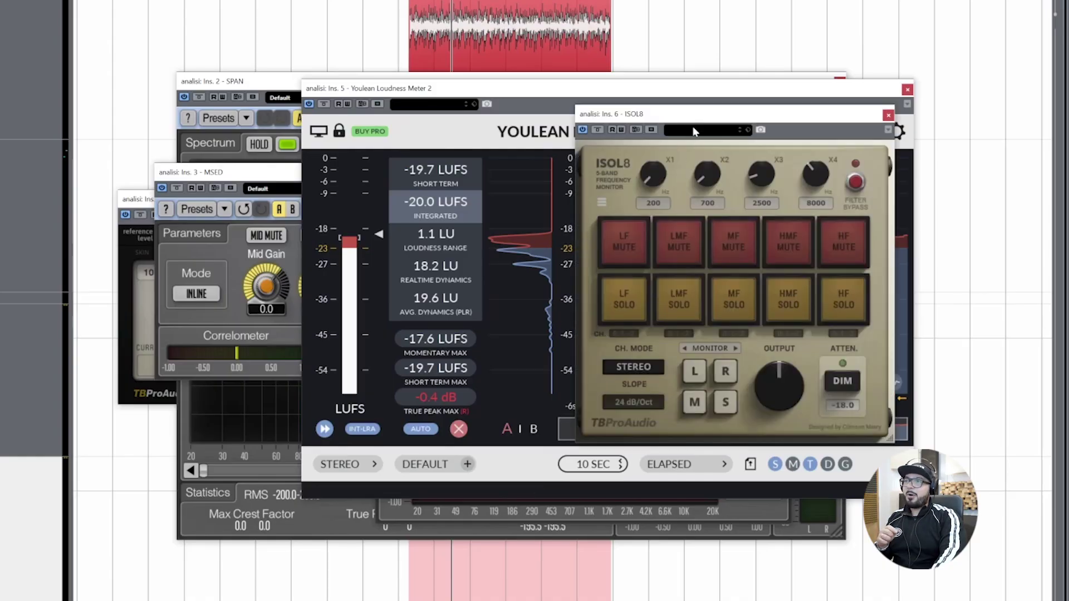
Try out band soloing and muting in ISOL8, and place the Bitter meter over the other plugin windows.
{"action": "left_click_drag", "start_coordinate": [687, 108], "coordinate": [544, 156]}
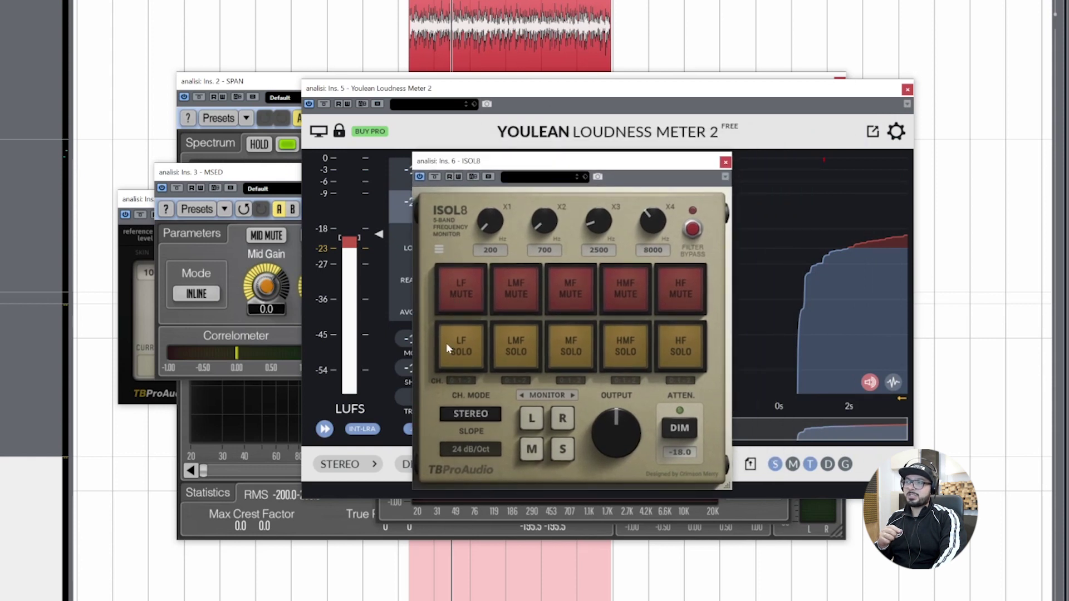
{"action": "left_click", "coordinate": [507, 347]}
{"action": "left_click", "coordinate": [569, 356]}
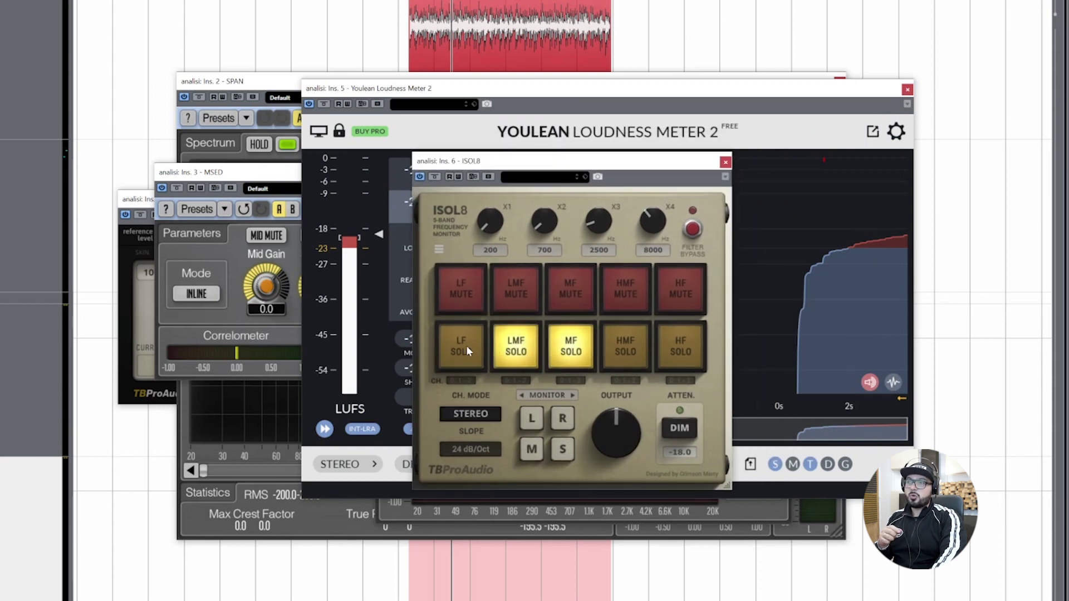
{"action": "left_click", "coordinate": [477, 356]}
{"action": "left_click", "coordinate": [521, 350]}
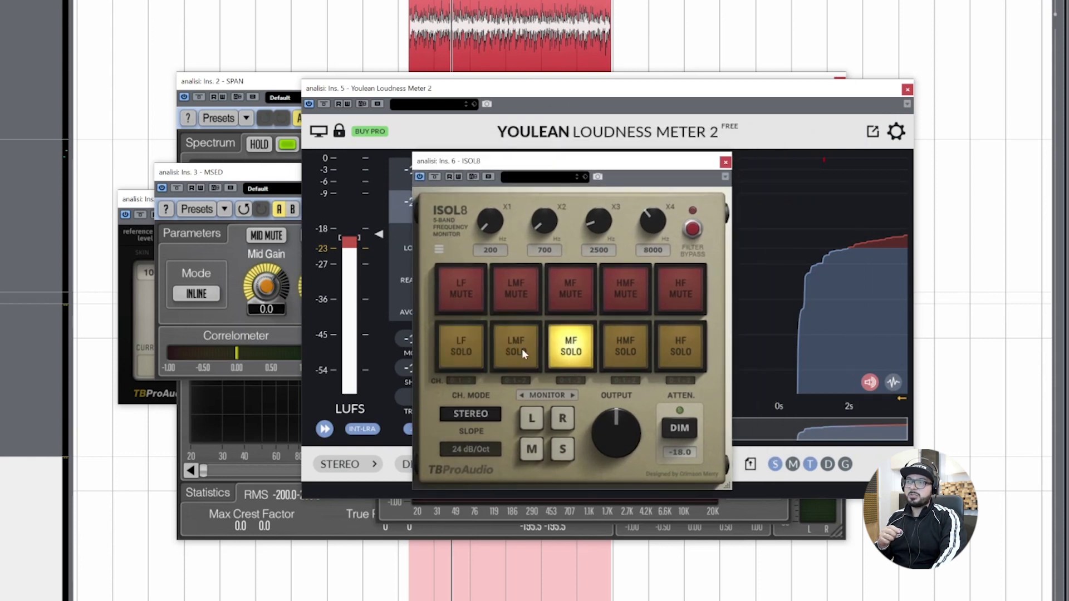
{"action": "left_click", "coordinate": [468, 302]}
{"action": "left_click", "coordinate": [680, 295]}
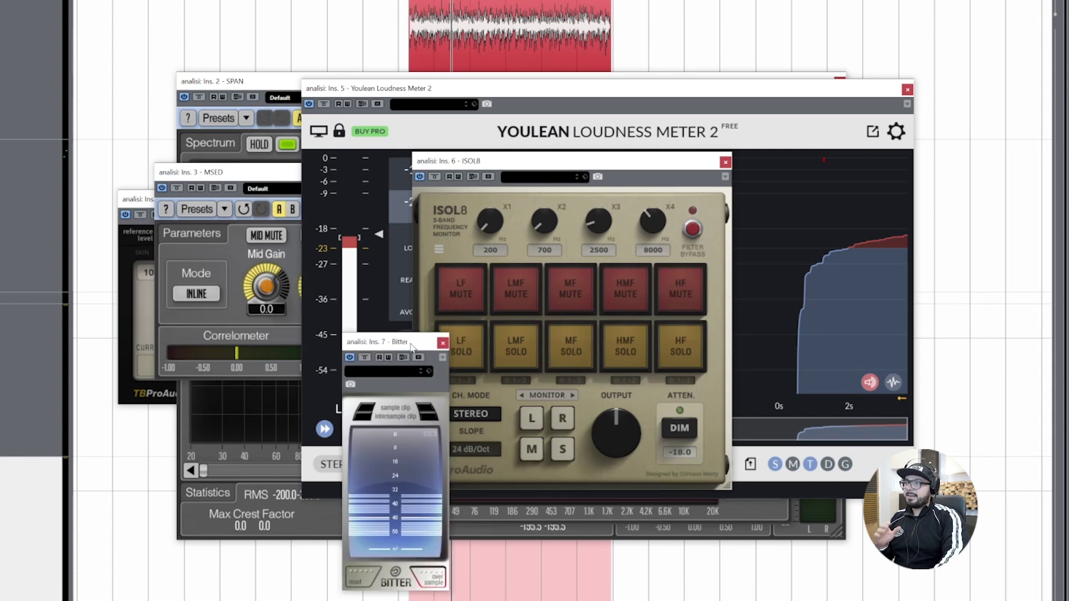
{"action": "left_click_drag", "start_coordinate": [412, 347], "coordinate": [472, 286]}
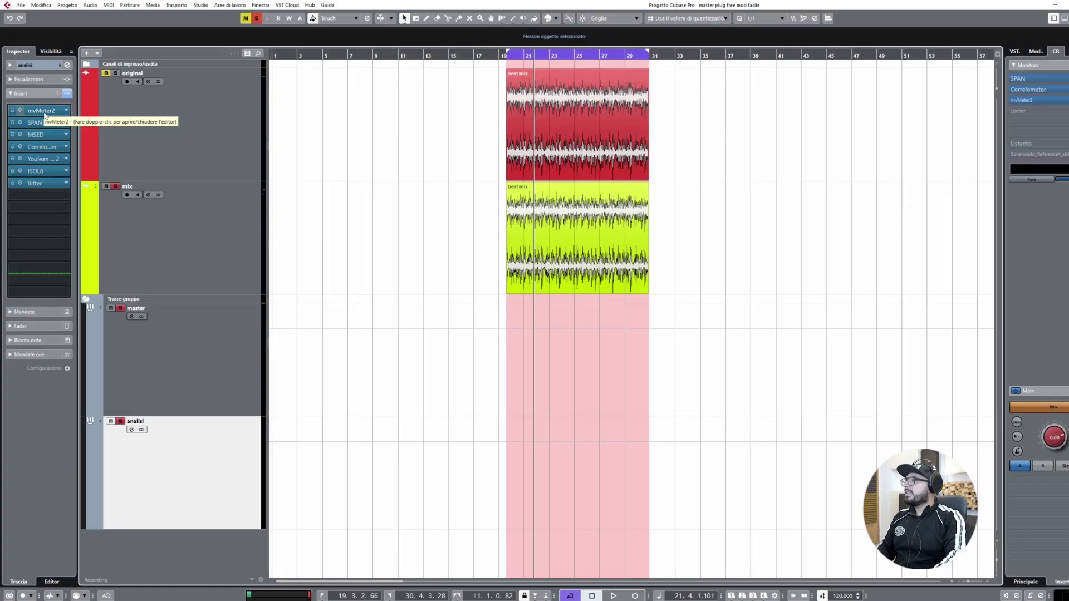
Open mvMeter2, SPAN and Correlometer from the analisi group's inserts and spread their windows out.
{"action": "double_click", "coordinate": [44, 112]}
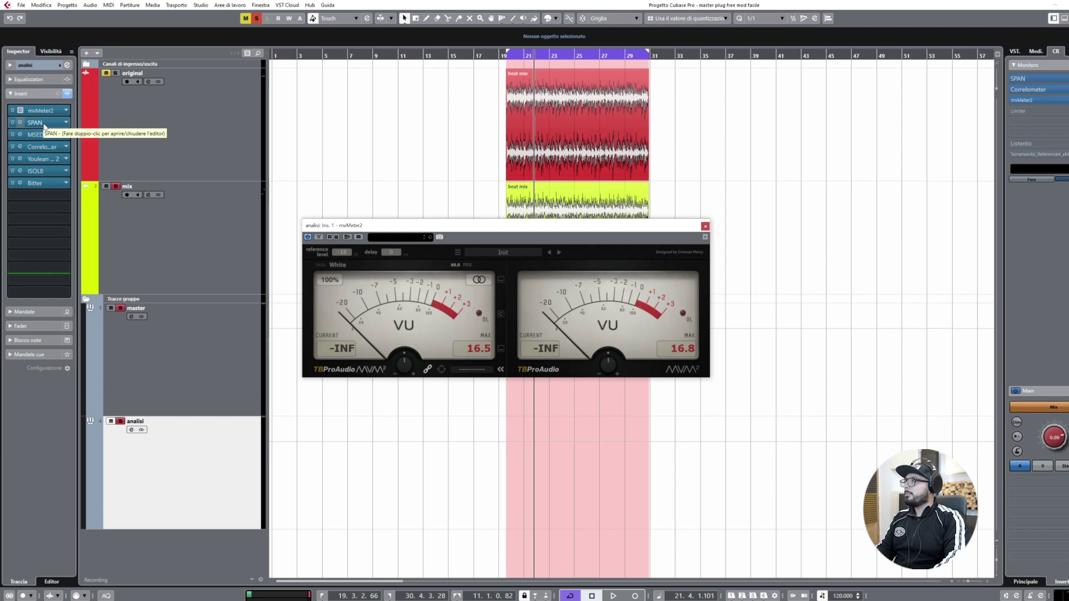
{"action": "double_click", "coordinate": [43, 122]}
{"action": "double_click", "coordinate": [40, 147]}
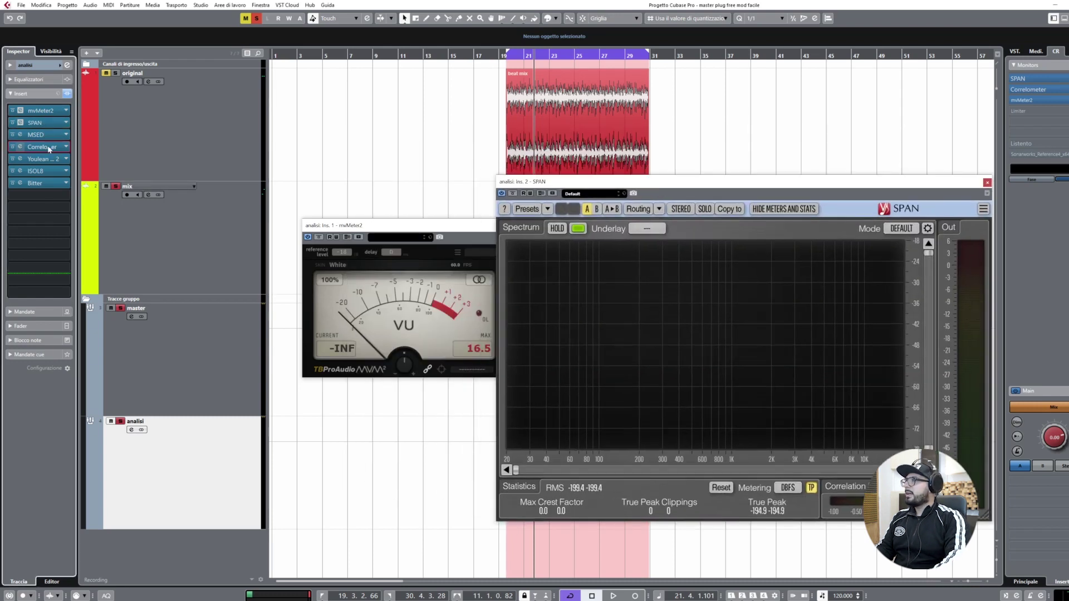
{"action": "left_click_drag", "start_coordinate": [669, 194], "coordinate": [256, 175]}
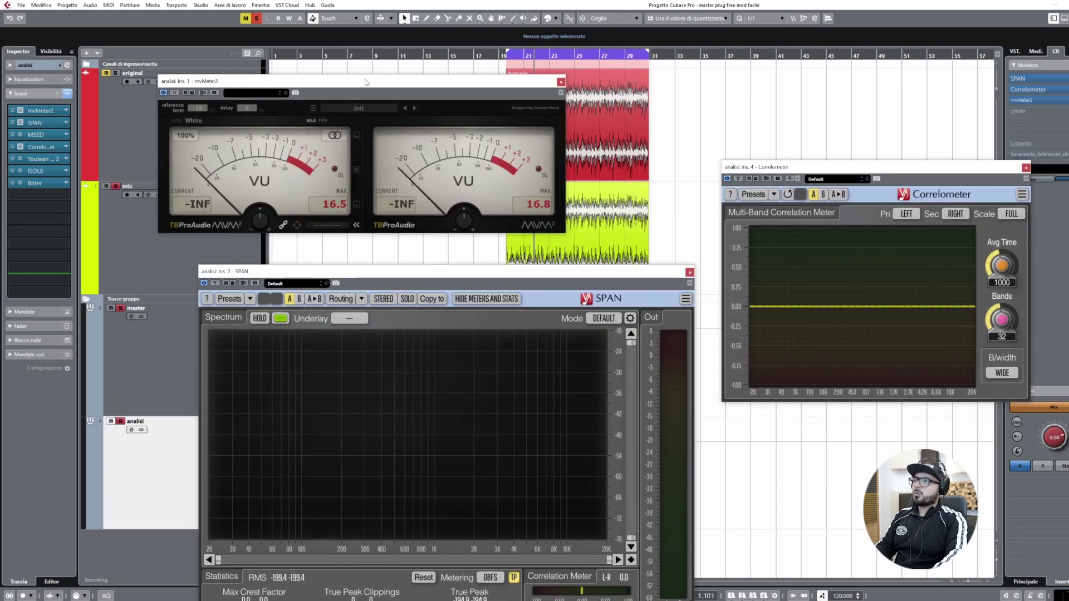
Play the mix to watch its level, spectrum and correlation on the meters, bringing SPAN closer to mvMeter2.
{"action": "key", "text": "space"}
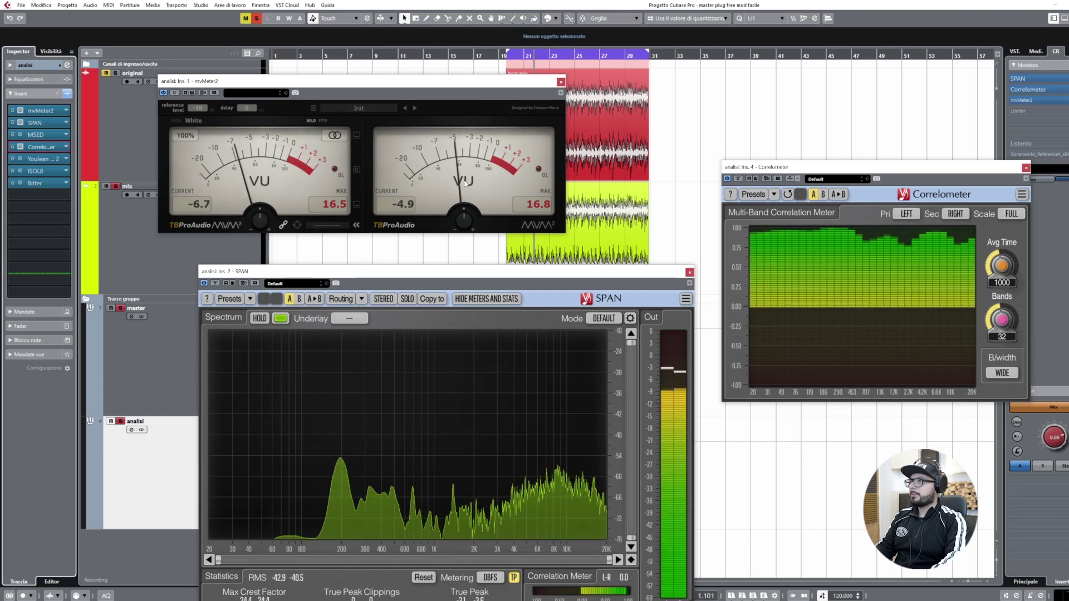
{"action": "left_click_drag", "start_coordinate": [480, 79], "coordinate": [496, 67]}
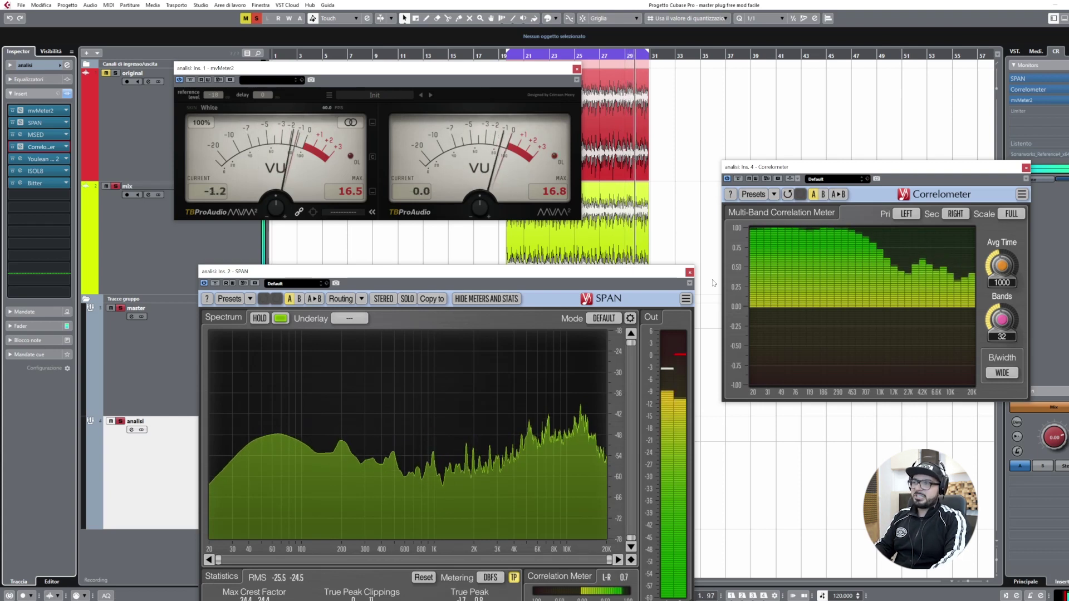
{"action": "left_click_drag", "start_coordinate": [552, 268], "coordinate": [532, 165]}
{"action": "key", "text": "space"}
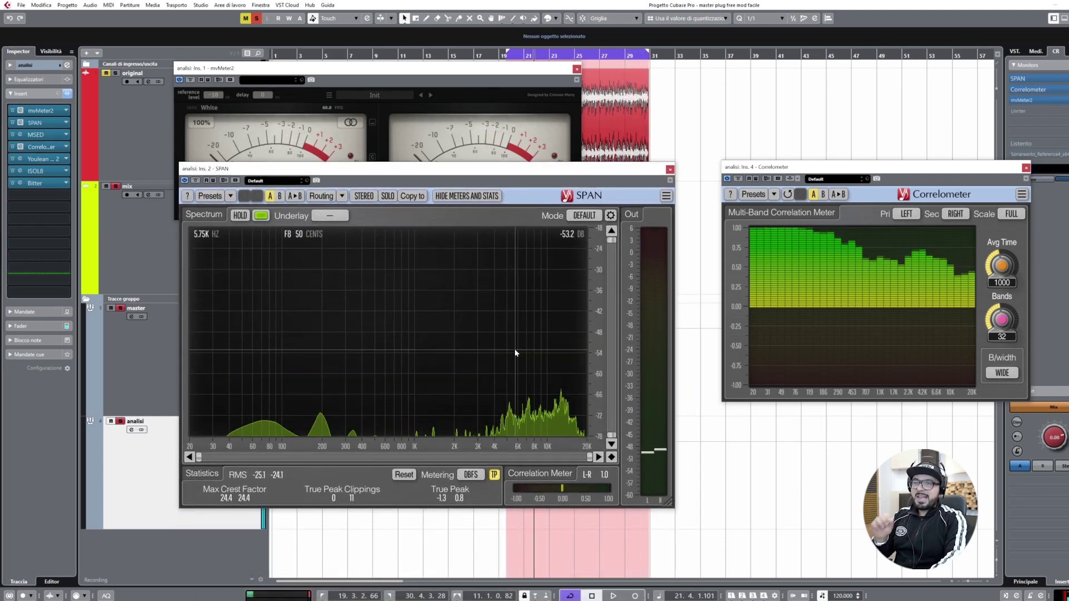
Replay the mix to examine its frequency balance in SPAN, and close the meter windows.
{"action": "left_click_drag", "start_coordinate": [505, 170], "coordinate": [527, 183]}
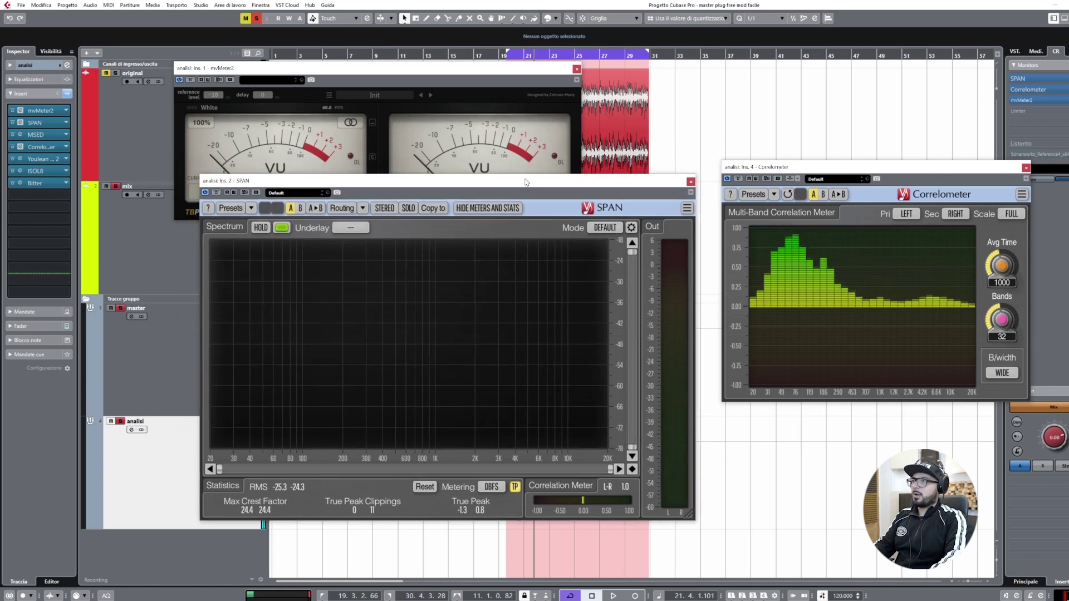
{"action": "key", "text": "space"}
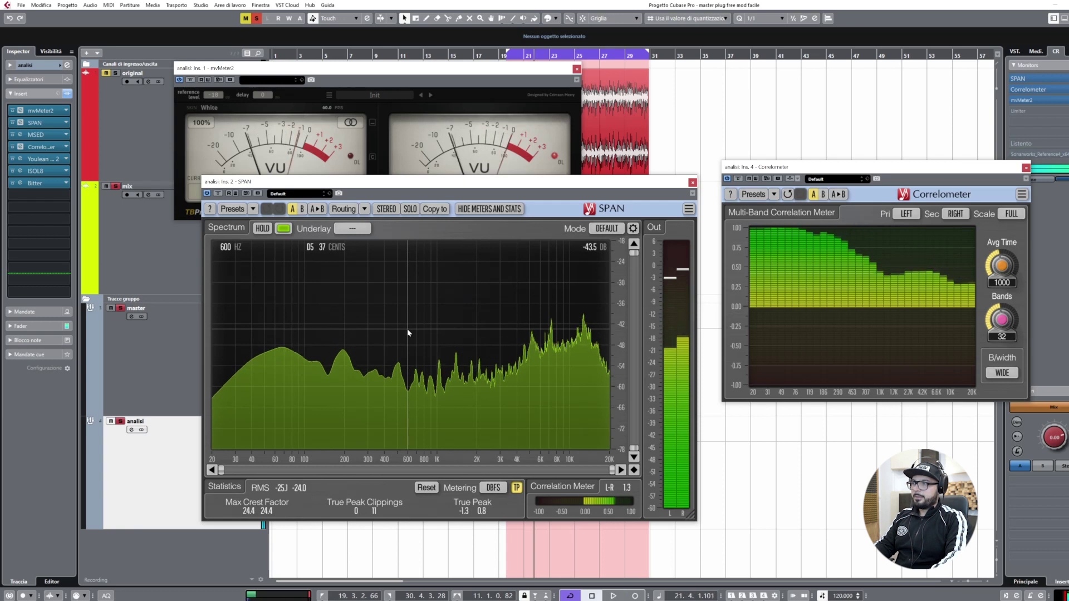
{"action": "key", "text": "space"}
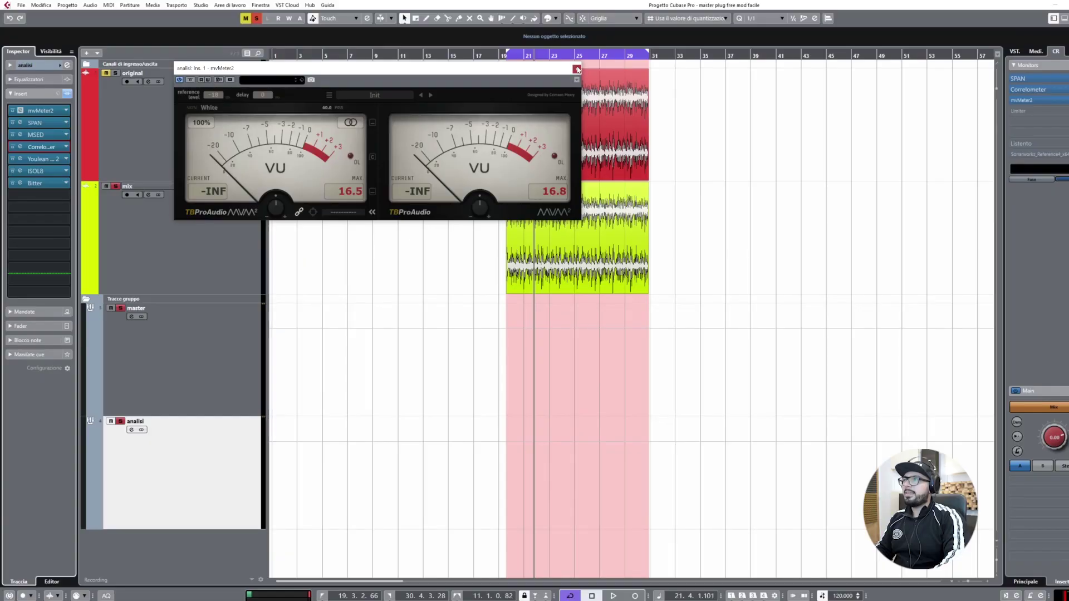
{"action": "left_click", "coordinate": [577, 69]}
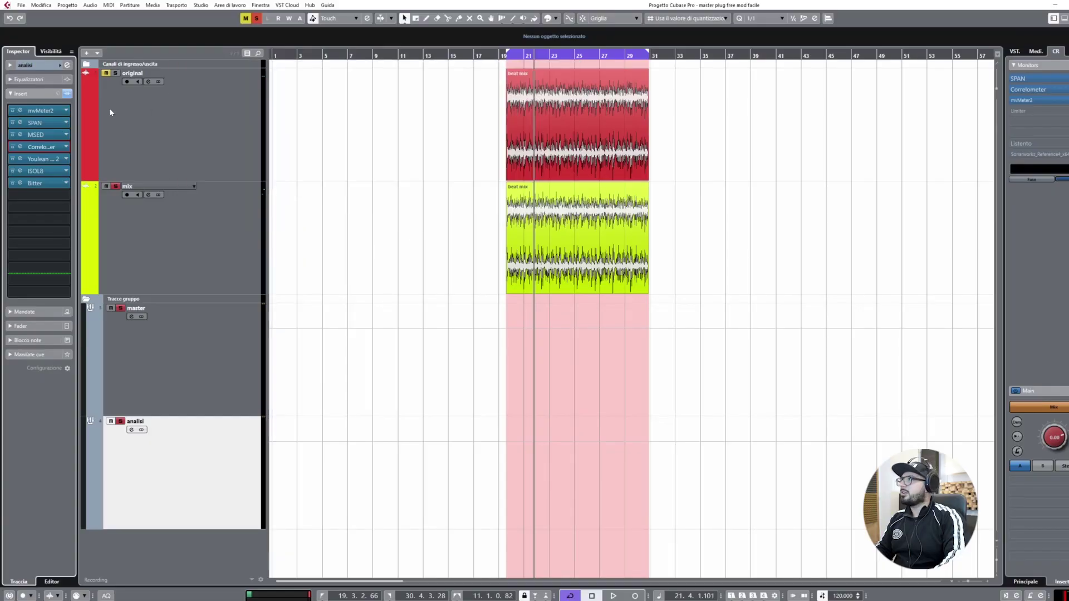
Open the QRange equalizer on the master group and place its window over the arrangement.
{"action": "left_click", "coordinate": [167, 356]}
{"action": "left_click", "coordinate": [37, 110]}
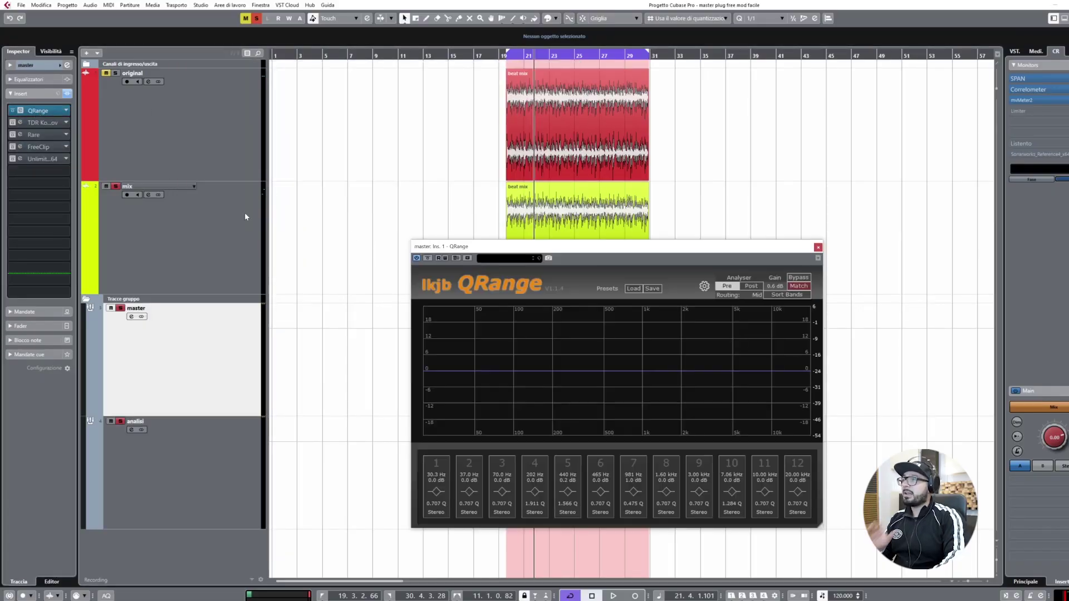
{"action": "left_click_drag", "start_coordinate": [539, 249], "coordinate": [520, 192]}
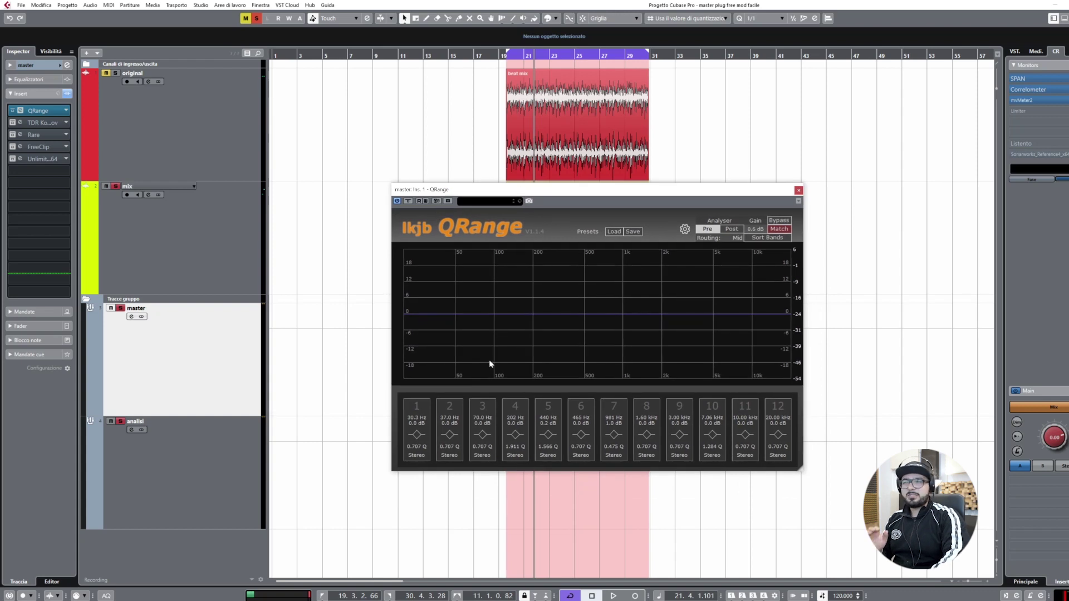
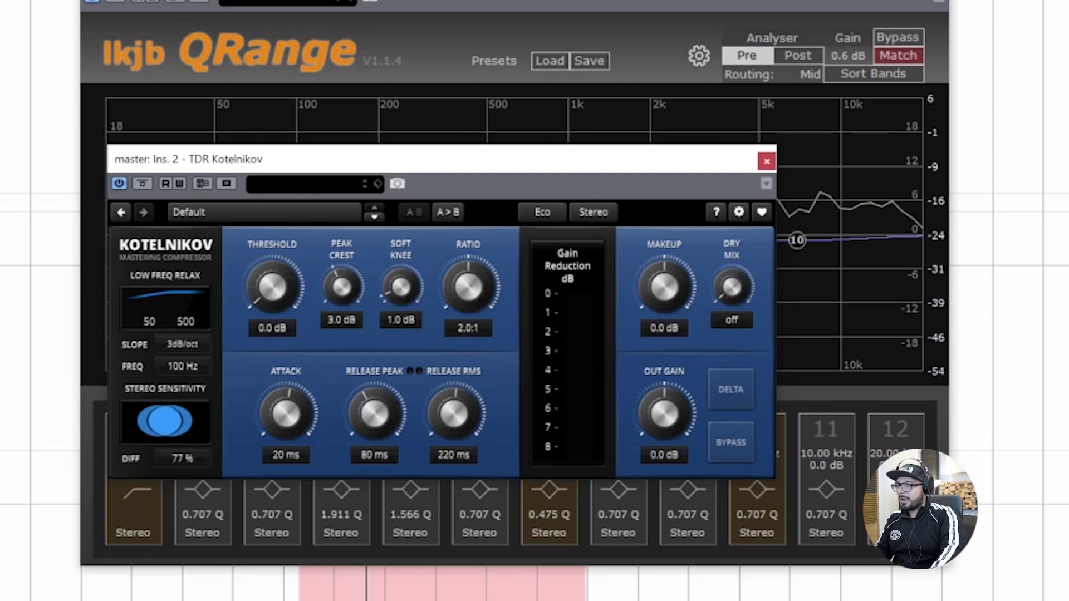
In TDR Kotelnikov, set the stereo sensitivity difference to 40 %, peak crest to Peak and the ratio to 3.0:1.
{"action": "left_click_drag", "start_coordinate": [182, 458], "coordinate": [182, 471]}
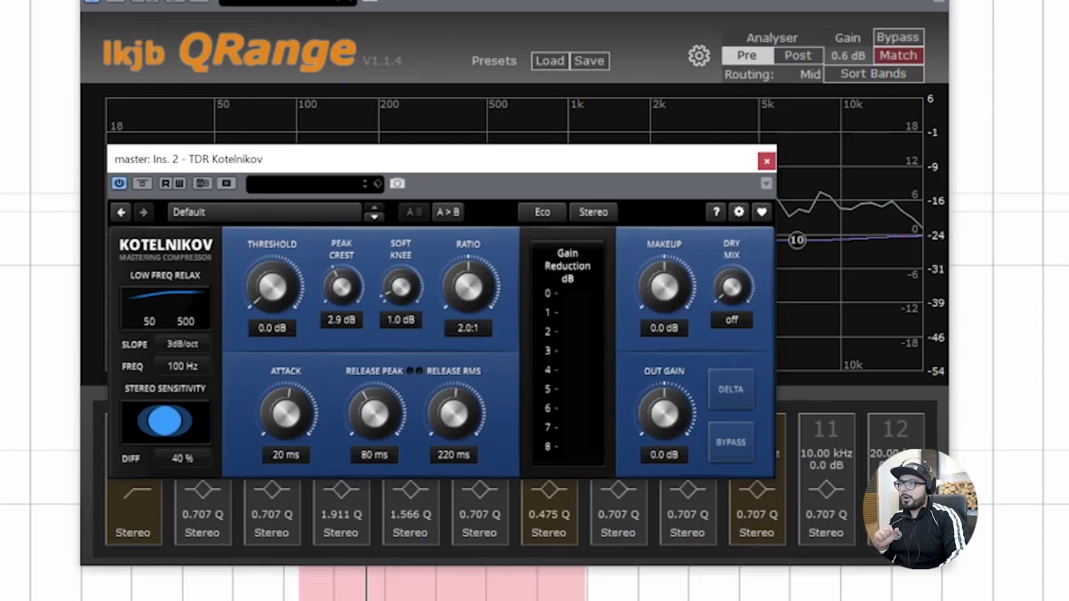
{"action": "left_click_drag", "start_coordinate": [341, 287], "coordinate": [281, 319]}
{"action": "left_click_drag", "start_coordinate": [333, 293], "coordinate": [333, 312]}
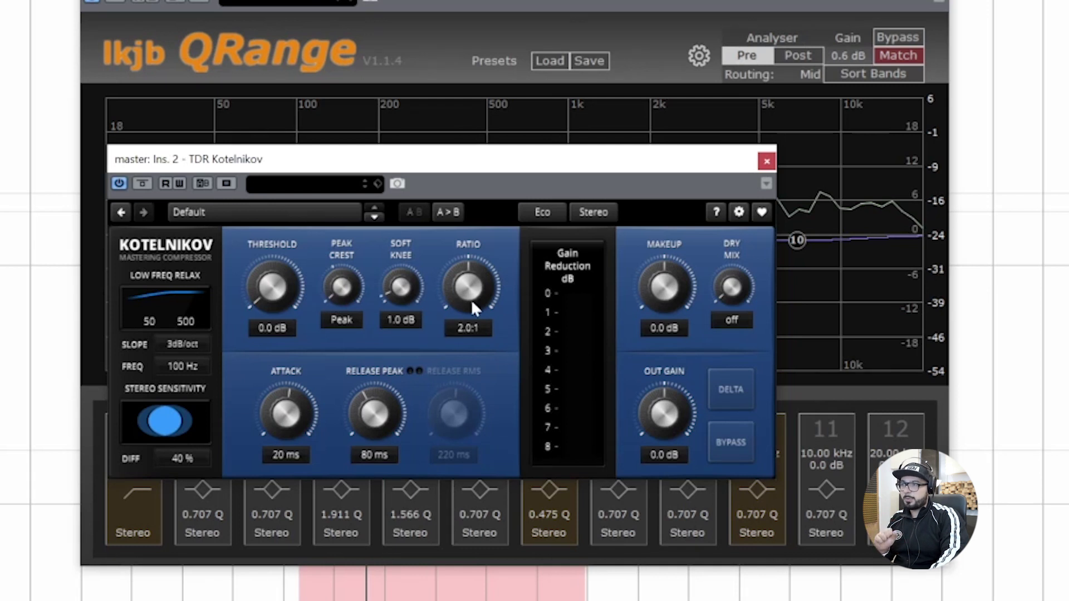
{"action": "left_click_drag", "start_coordinate": [483, 295], "coordinate": [483, 278]}
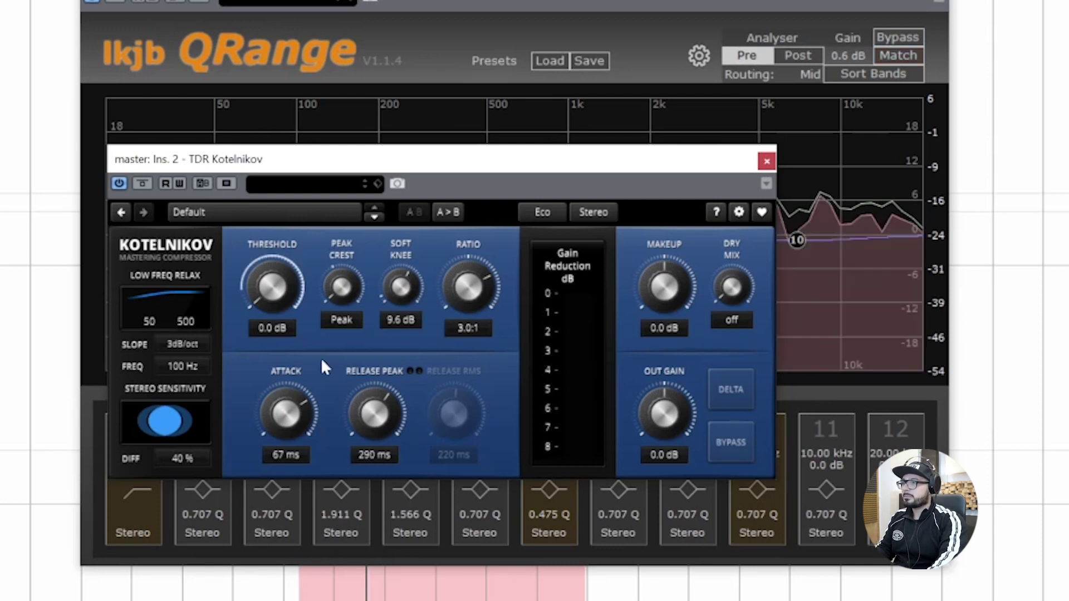
In TDR Kotelnikov, lower the threshold to -50.0 dB and set the attack to 100 ms and peak release to 0.6 sec.
{"action": "left_click_drag", "start_coordinate": [273, 289], "coordinate": [278, 263]}
{"action": "left_click_drag", "start_coordinate": [282, 453], "coordinate": [282, 429]}
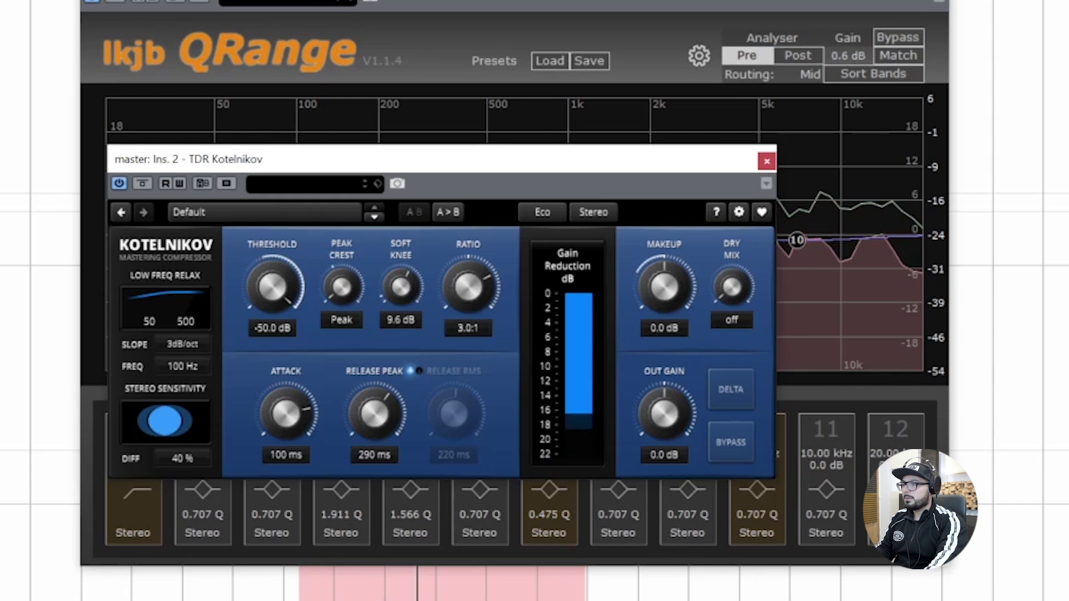
{"action": "left_click_drag", "start_coordinate": [384, 419], "coordinate": [384, 404]}
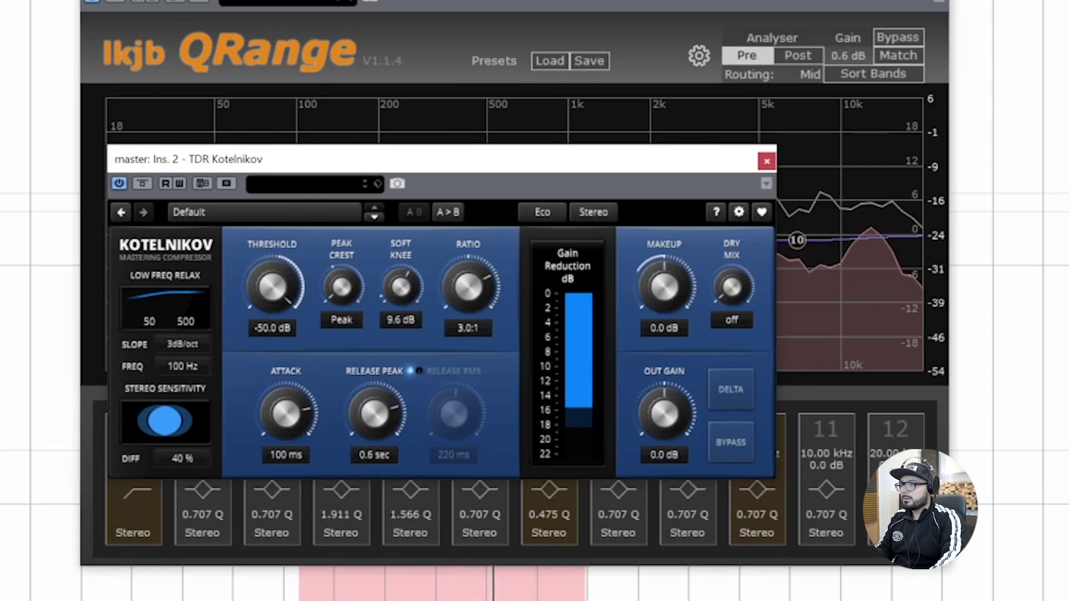
Raise Kotelnikov's threshold to -21.3 dB and set the makeup gain to 1.4 dB.
{"action": "left_click_drag", "start_coordinate": [280, 257], "coordinate": [281, 224]}
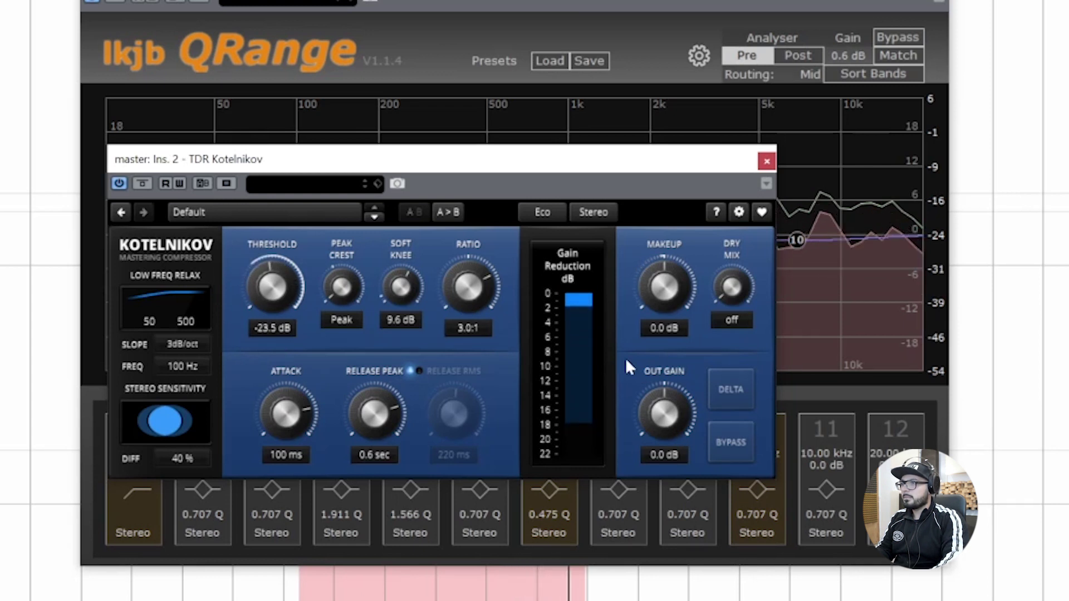
{"action": "left_click_drag", "start_coordinate": [251, 290], "coordinate": [252, 282]}
{"action": "left_click_drag", "start_coordinate": [664, 287], "coordinate": [664, 281]}
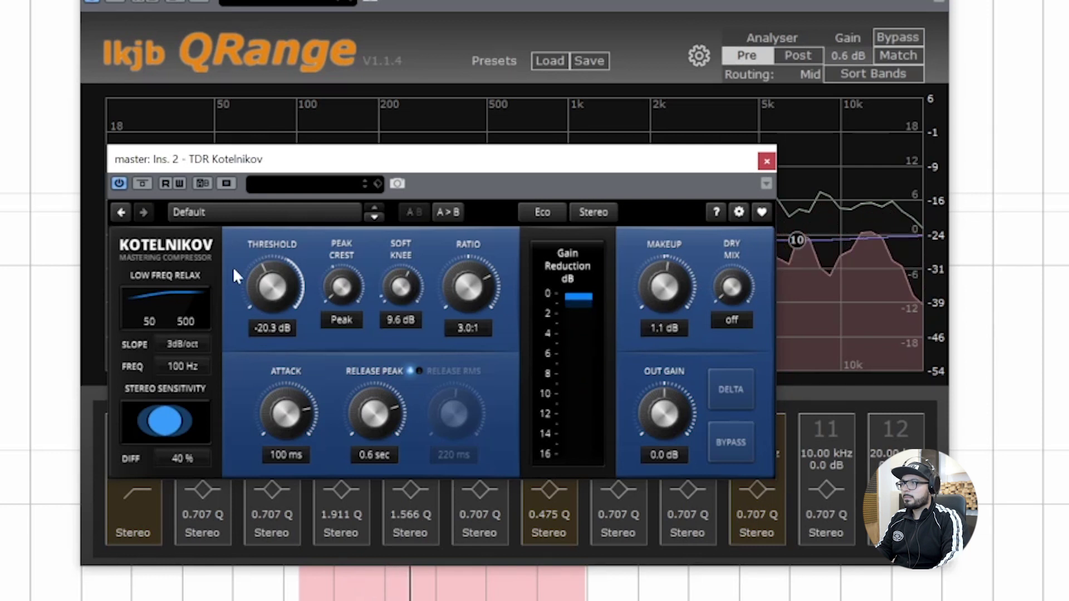
{"action": "left_click_drag", "start_coordinate": [668, 295], "coordinate": [668, 294]}
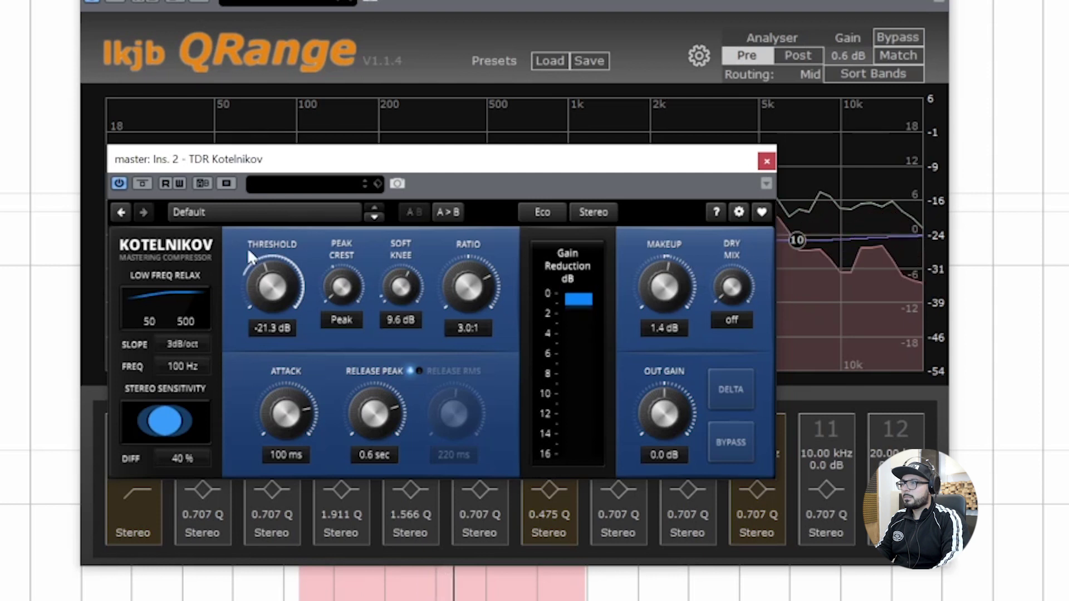
Compare the mix with Kotelnikov bypassed and active, and view its quality options.
{"action": "left_click", "coordinate": [142, 184]}
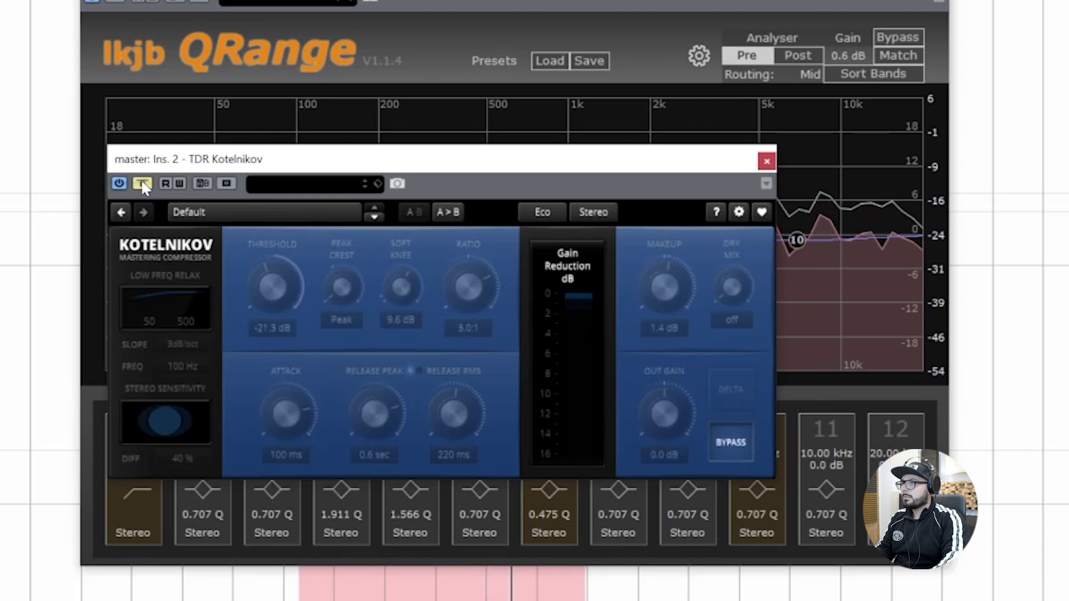
{"action": "left_click", "coordinate": [142, 184]}
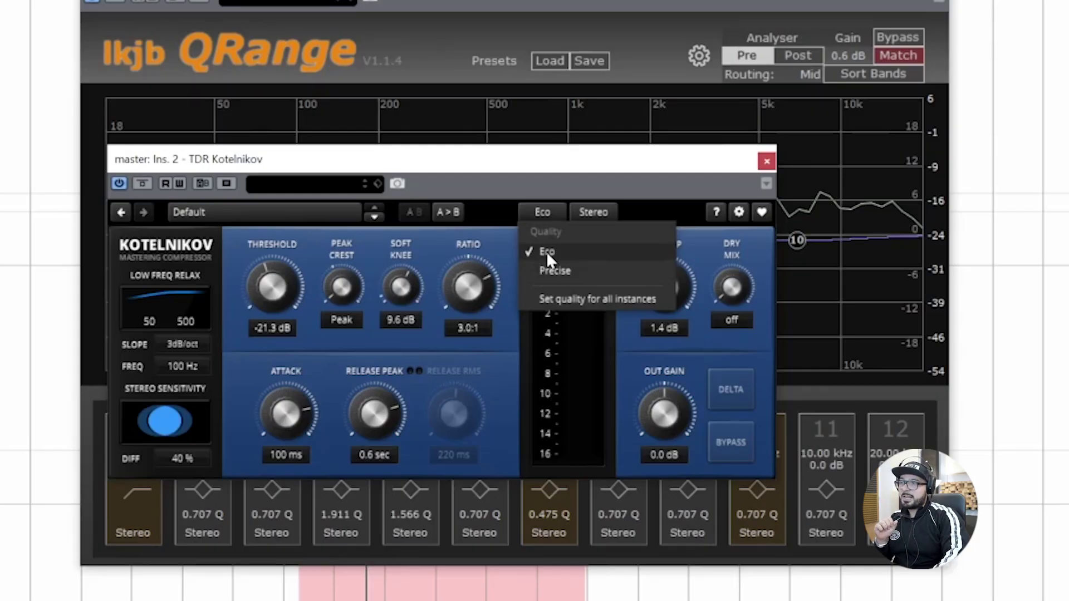
{"action": "left_click", "coordinate": [564, 297]}
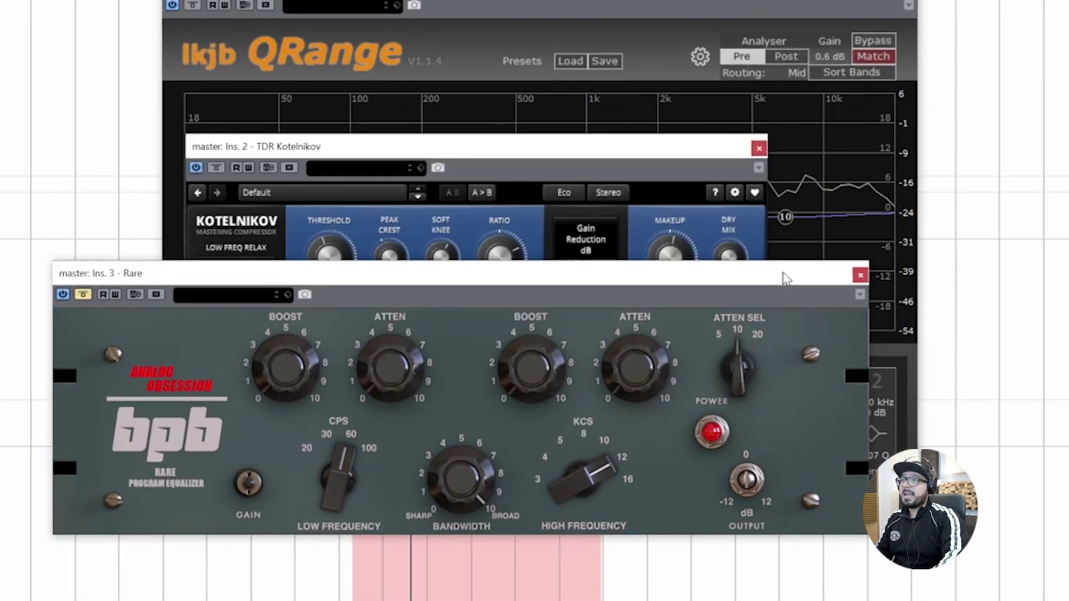
Close Kotelnikov, place the Rare equalizer window over QRange, and take Rare out of bypass.
{"action": "left_click", "coordinate": [758, 148]}
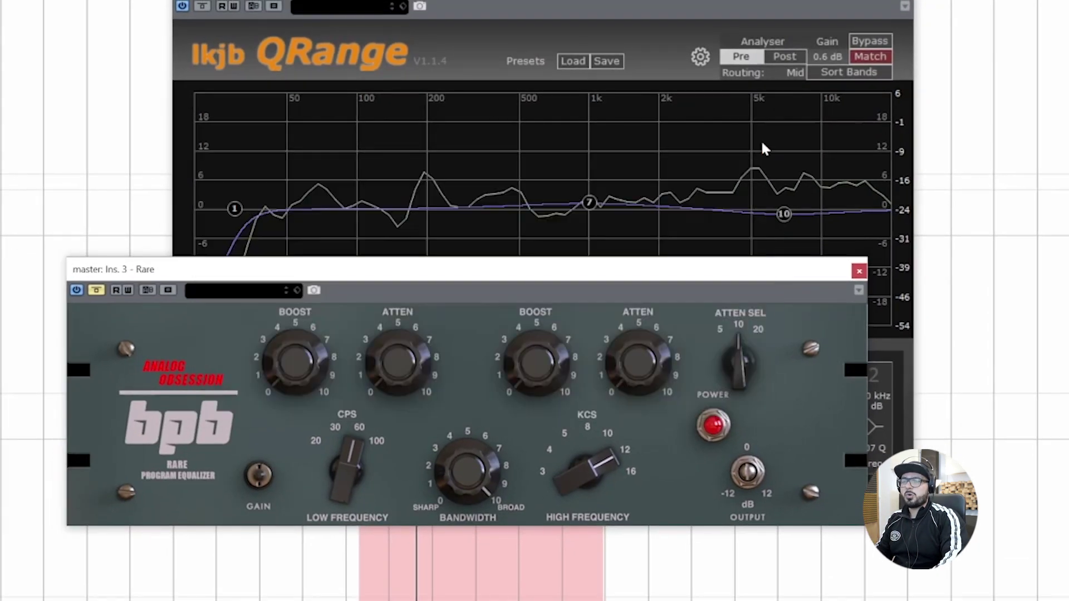
{"action": "left_click_drag", "start_coordinate": [754, 270], "coordinate": [777, 142]}
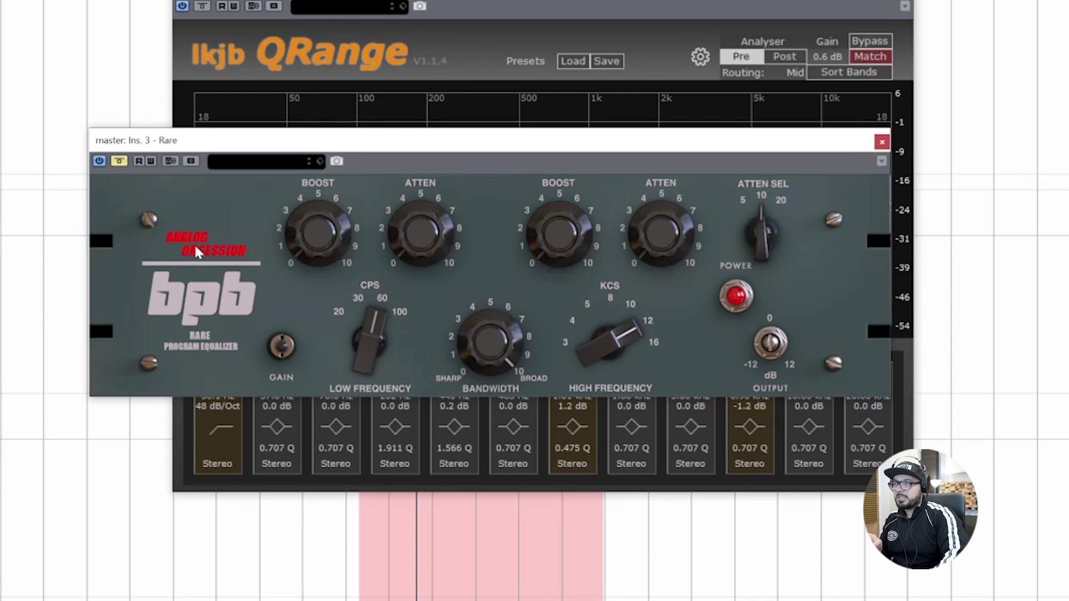
{"action": "left_click", "coordinate": [120, 162]}
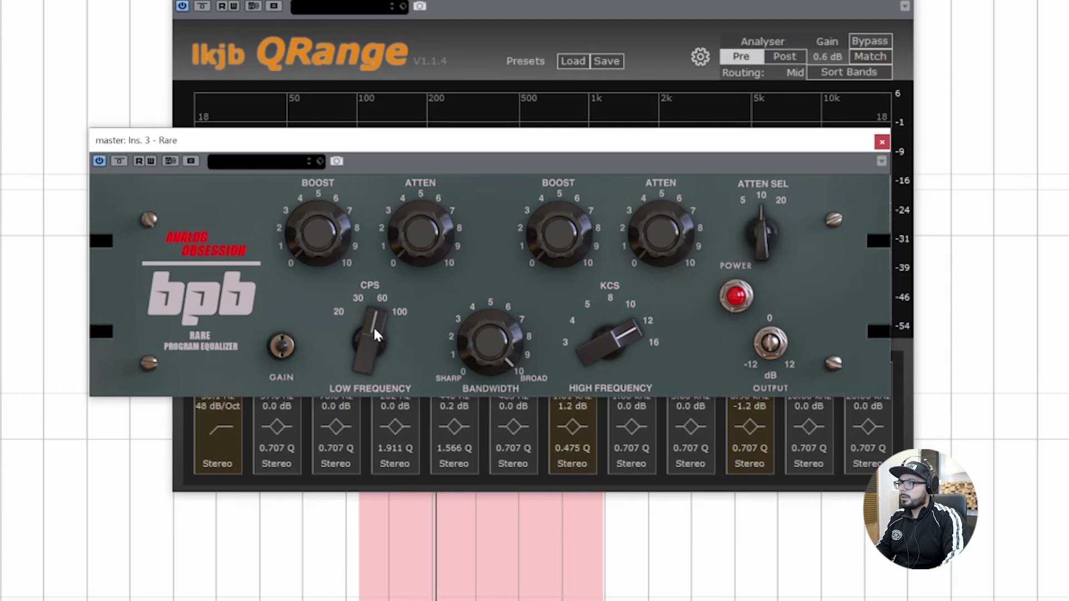
In Rare, add slight low-frequency boost and attenuation, set the high-frequency boost knob to about 5, and compare against bypass.
{"action": "mouse_move", "coordinate": [327, 220]}
{"action": "left_click_drag", "start_coordinate": [321, 195], "coordinate": [322, 200]}
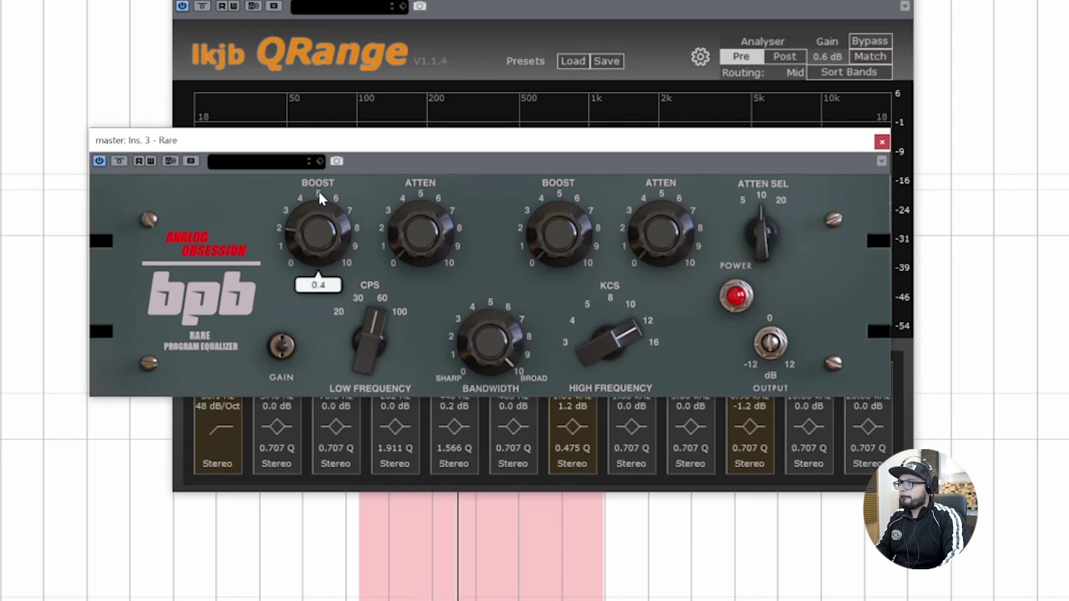
{"action": "left_click_drag", "start_coordinate": [429, 232], "coordinate": [427, 167]}
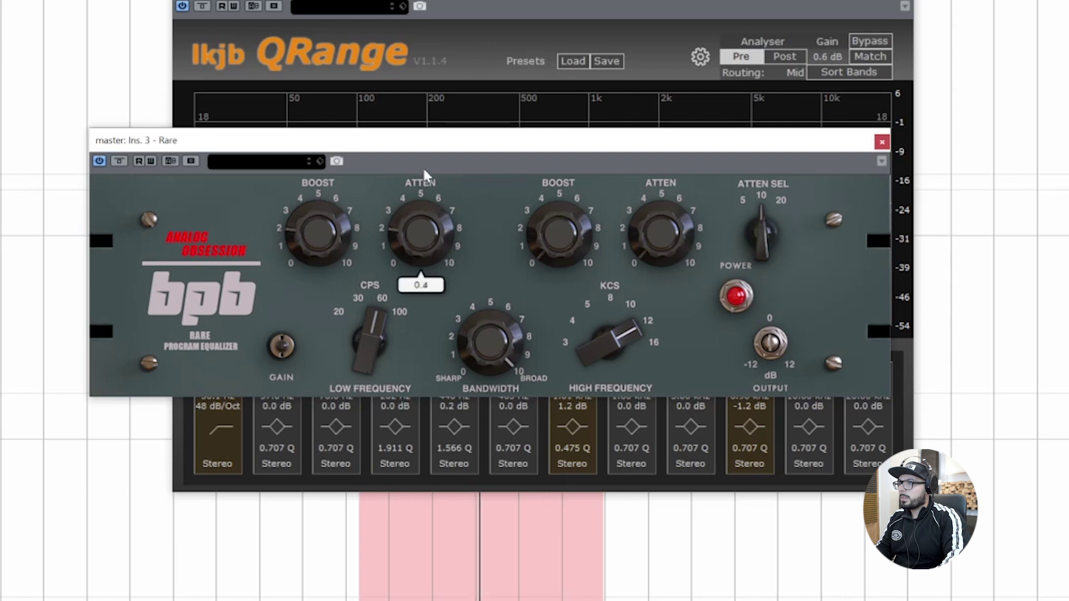
{"action": "left_click_drag", "start_coordinate": [317, 265], "coordinate": [306, 162]}
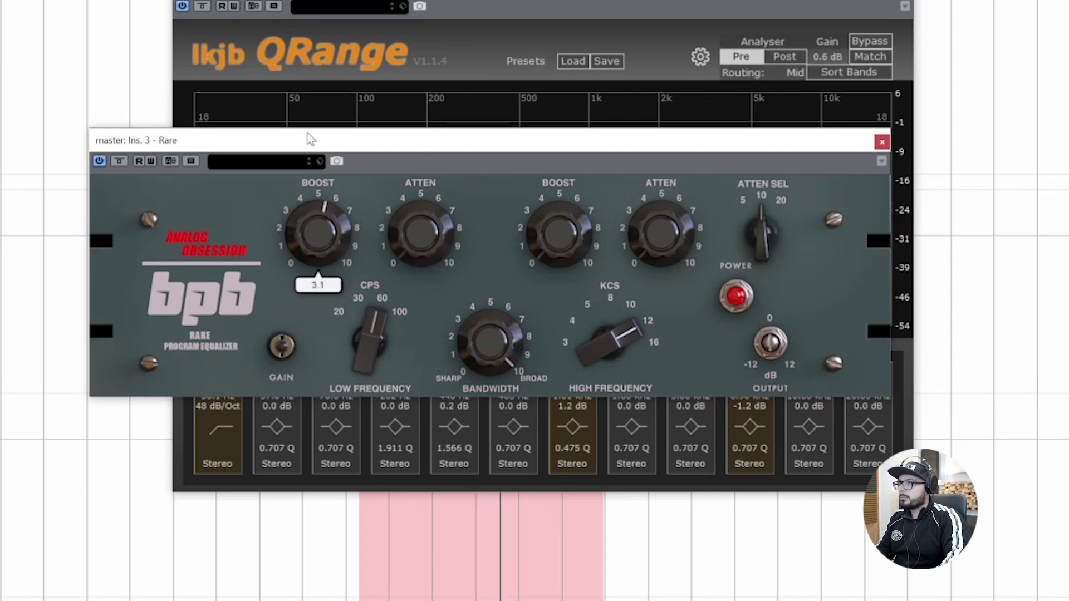
{"action": "left_click_drag", "start_coordinate": [308, 199], "coordinate": [315, 238]}
{"action": "left_click_drag", "start_coordinate": [422, 235], "coordinate": [419, 221]}
{"action": "left_click_drag", "start_coordinate": [562, 246], "coordinate": [162, 186]}
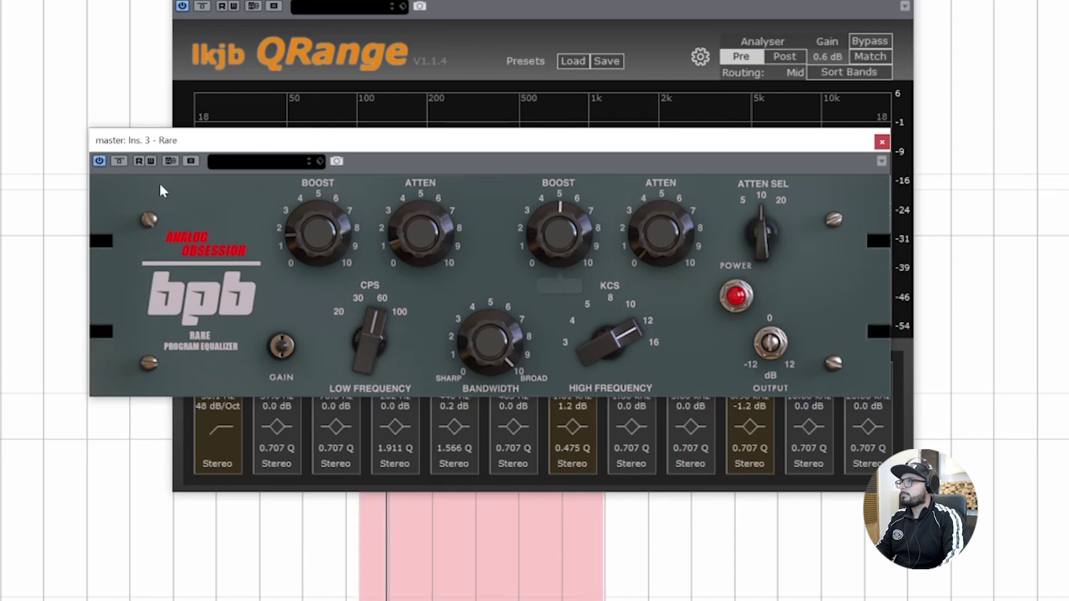
{"action": "left_click", "coordinate": [118, 161]}
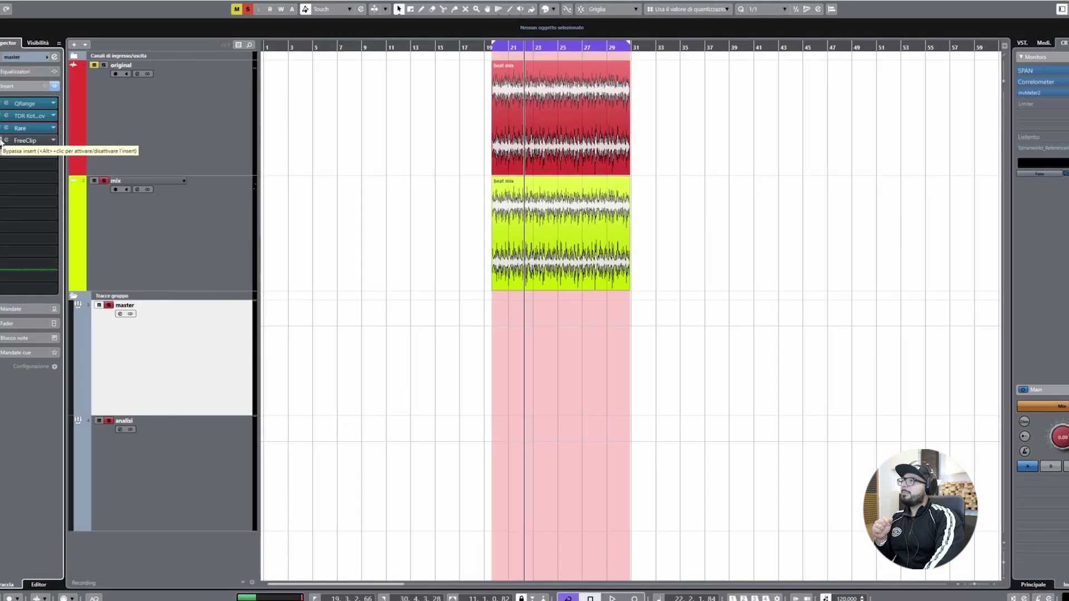
Take FreeClip out of bypass on the master group and open its window over the arrangement.
{"action": "left_click", "coordinate": [2, 143]}
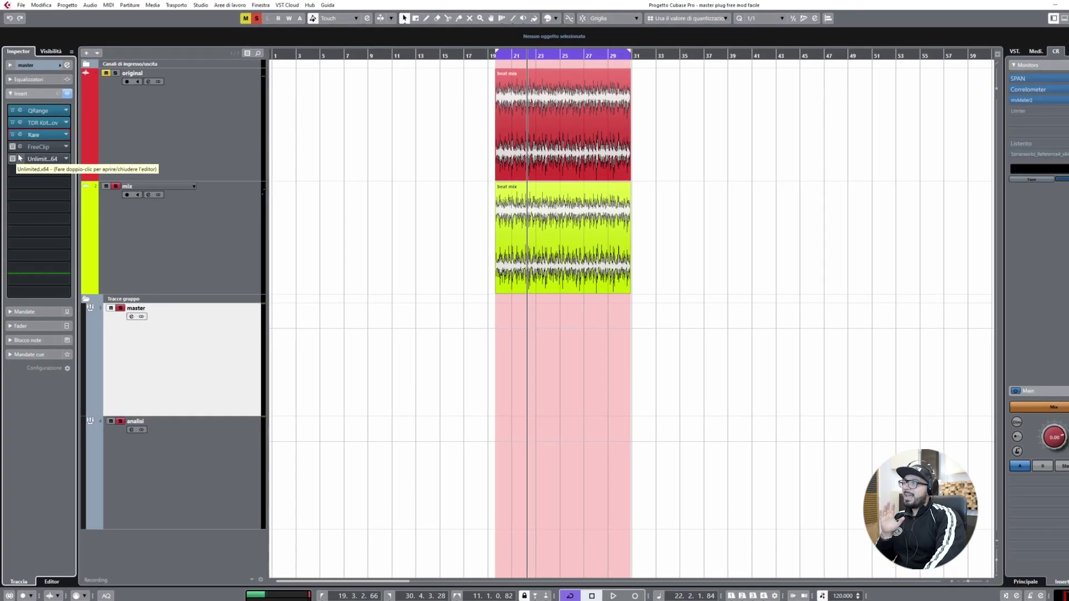
{"action": "left_click", "coordinate": [12, 147]}
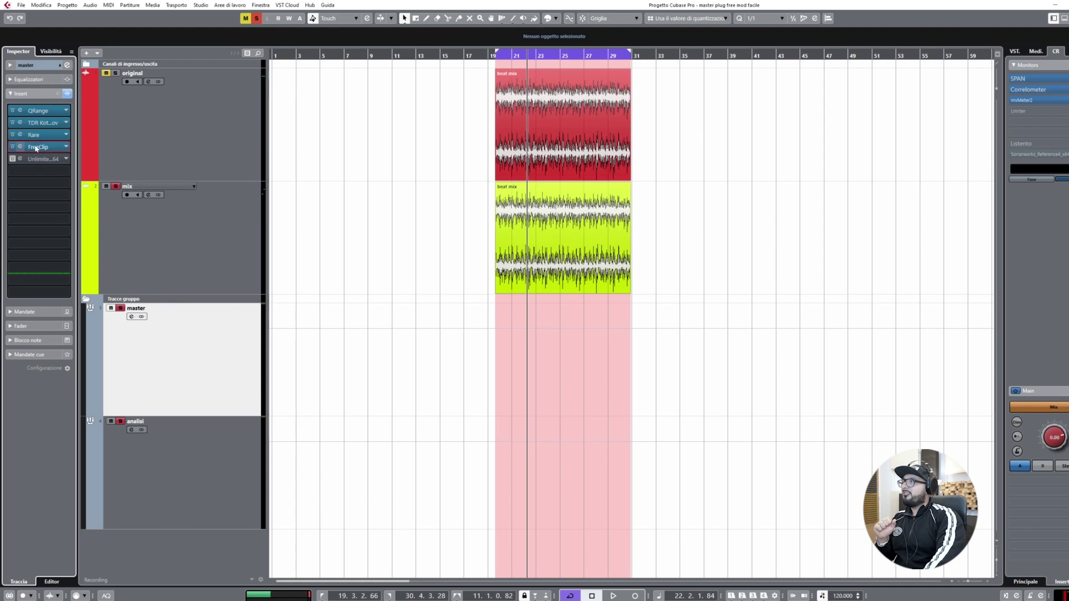
{"action": "left_click", "coordinate": [20, 146]}
{"action": "left_click_drag", "start_coordinate": [445, 212], "coordinate": [749, 245]}
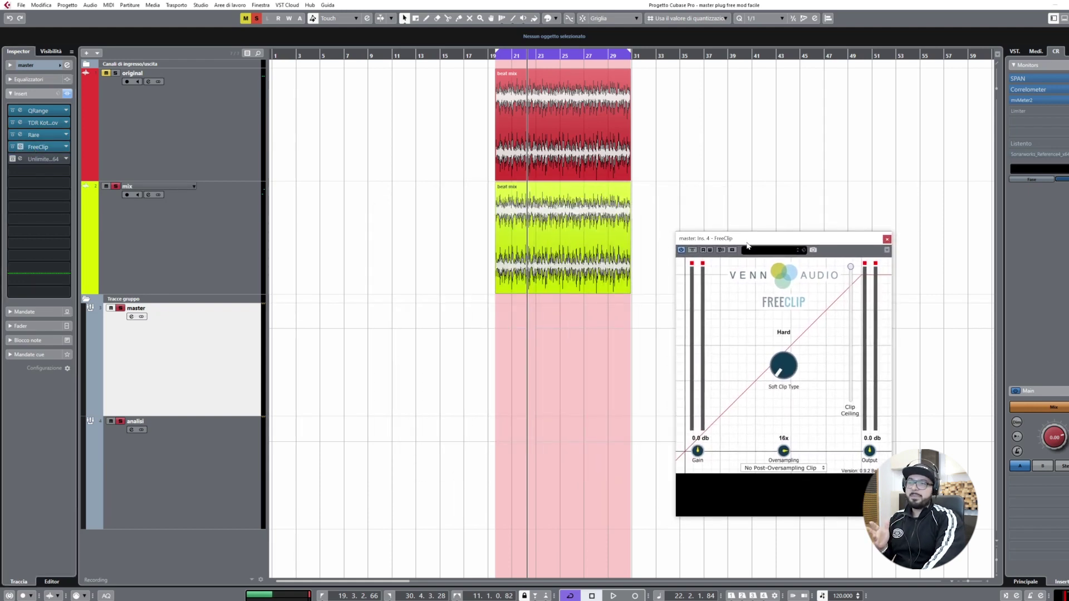
Look briefly at the Unlimited limiter's window, close it, and reposition the FreeClip window over the arrangement.
{"action": "left_click", "coordinate": [20, 159]}
{"action": "left_click_drag", "start_coordinate": [48, 131], "coordinate": [219, 192]}
{"action": "left_click", "coordinate": [643, 192]}
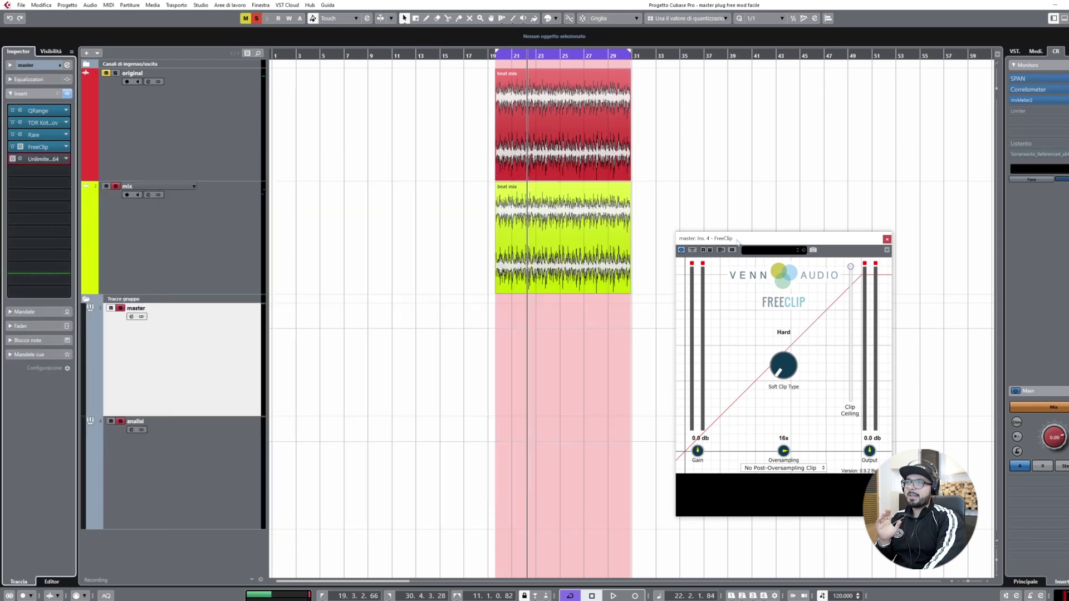
{"action": "left_click_drag", "start_coordinate": [737, 241], "coordinate": [459, 198]}
In FreeClip, set the soft clip type to Hard and keep the clip ceiling at its upper end.
{"action": "left_click_drag", "start_coordinate": [506, 407], "coordinate": [504, 498]}
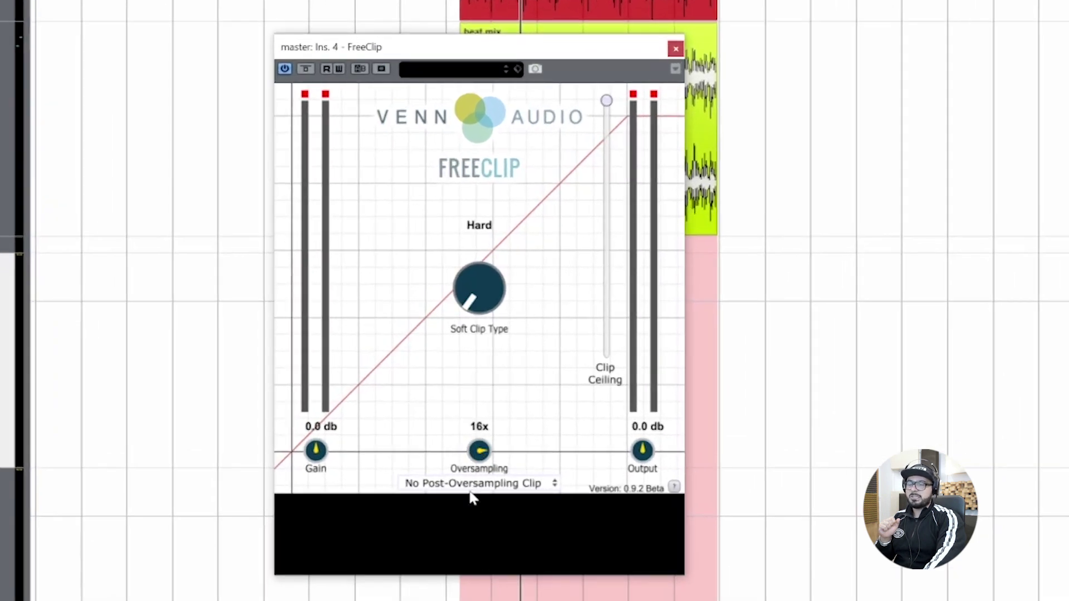
{"action": "left_click_drag", "start_coordinate": [478, 273], "coordinate": [487, 390]}
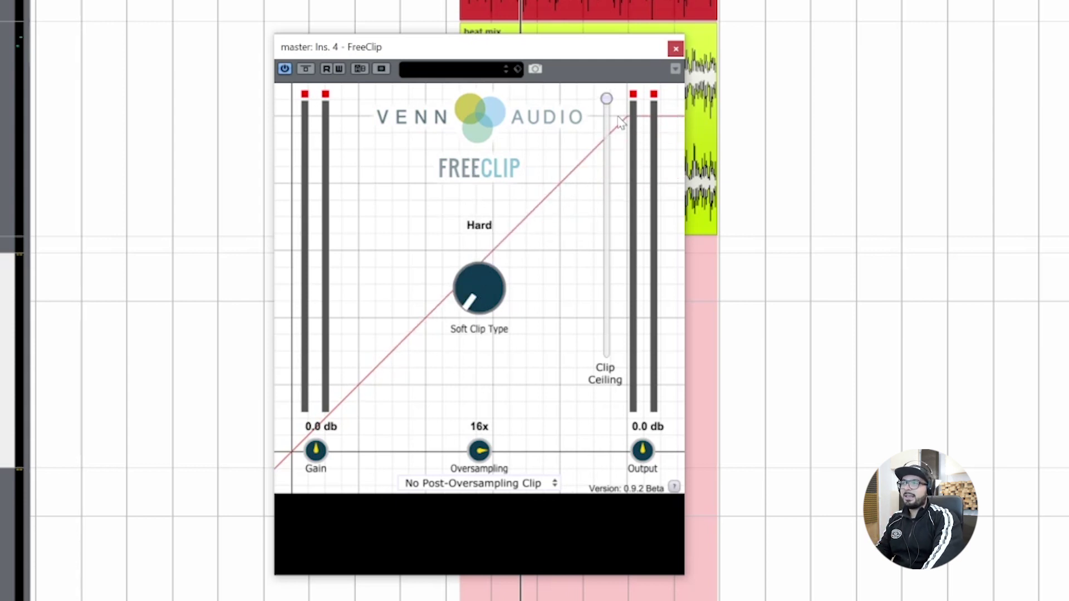
{"action": "left_click_drag", "start_coordinate": [606, 100], "coordinate": [606, 102]}
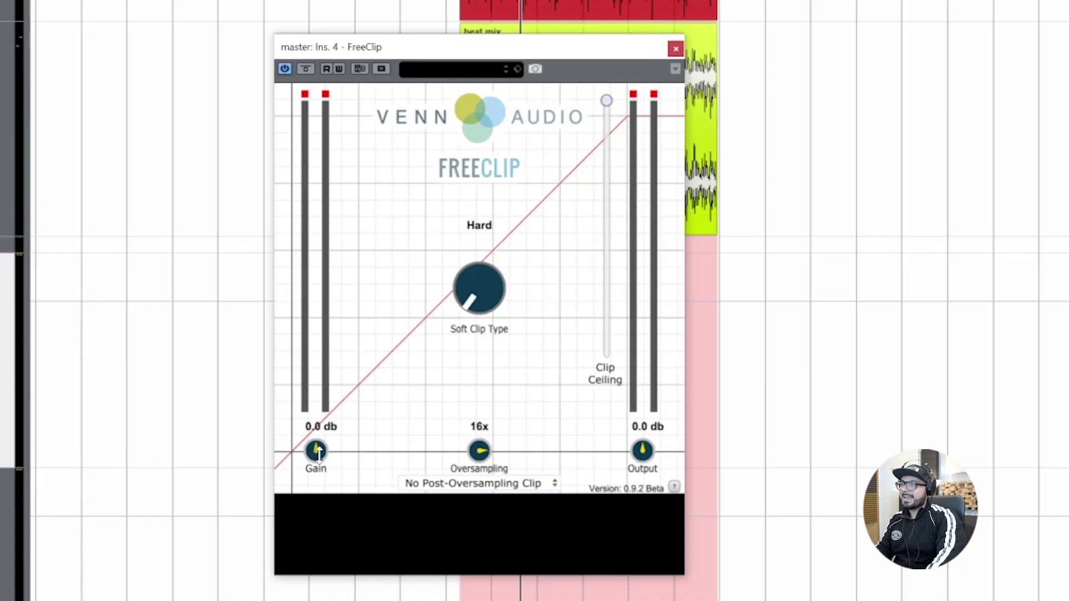
Play the mix, set FreeClip's gain to 9.0 dB, and compare the result against bypass.
{"action": "key", "text": "space"}
{"action": "left_click_drag", "start_coordinate": [316, 452], "coordinate": [310, 403]}
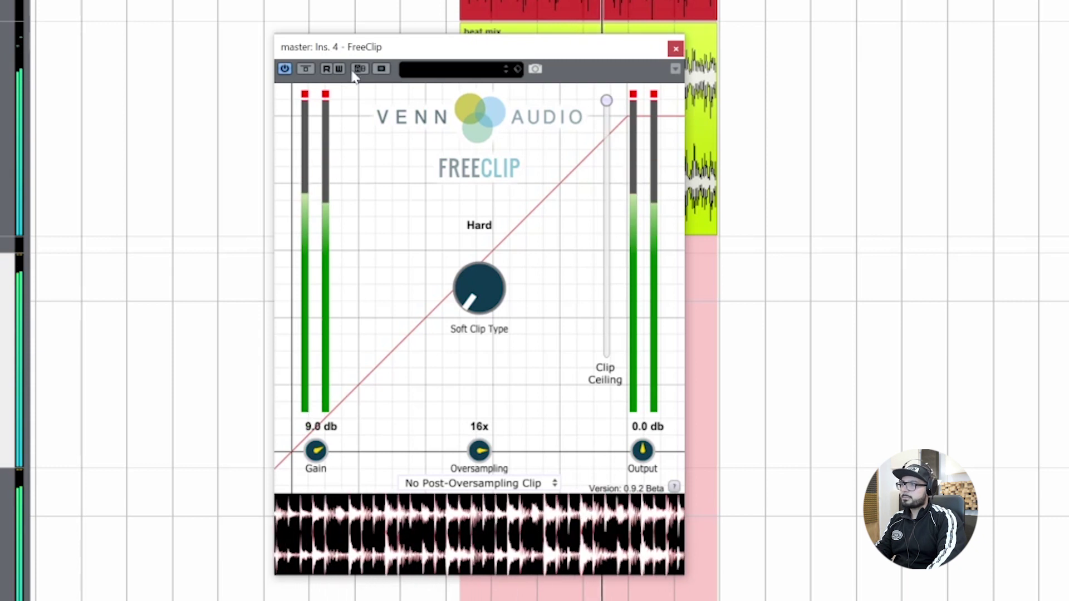
{"action": "left_click", "coordinate": [306, 69]}
{"action": "left_click", "coordinate": [306, 69]}
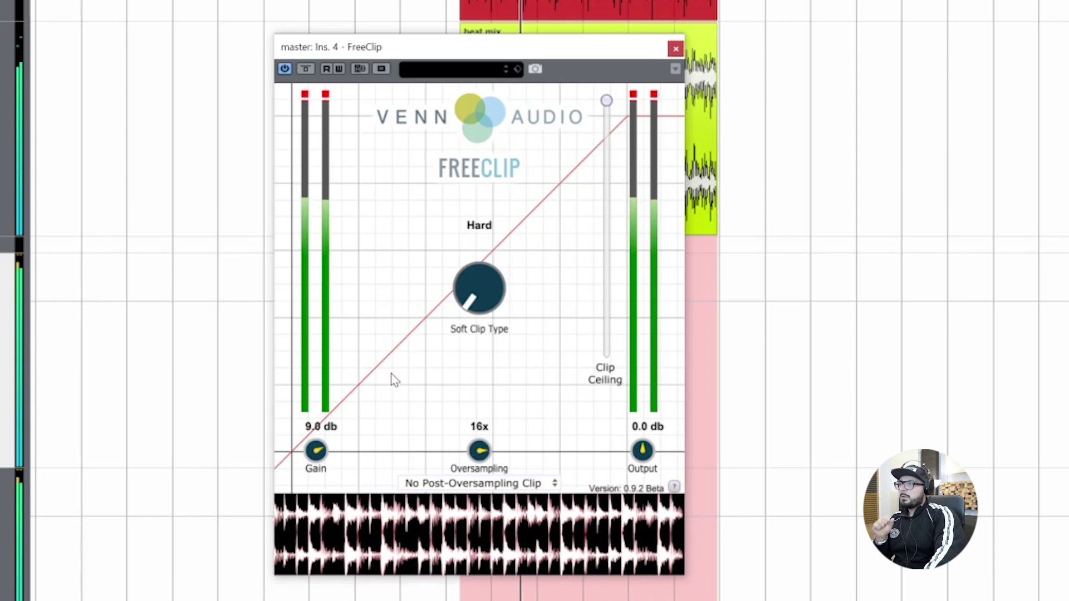
{"action": "key", "text": "space"}
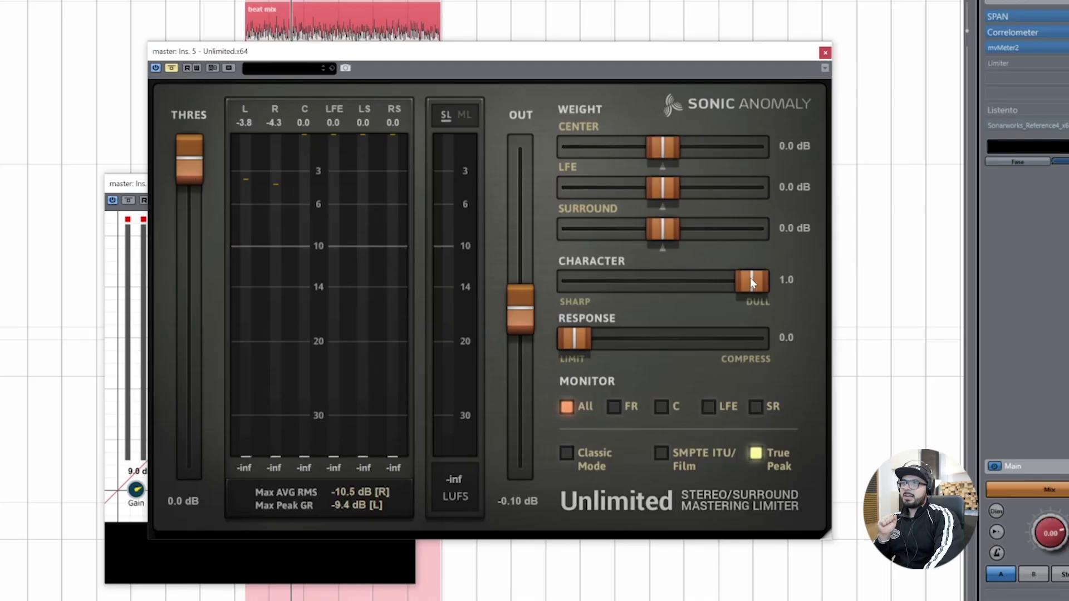
In Unlimited, set the character to 1.0 and the threshold to -2.0 dB, and play the mix through the limiter.
{"action": "left_click_drag", "start_coordinate": [750, 278], "coordinate": [561, 317]}
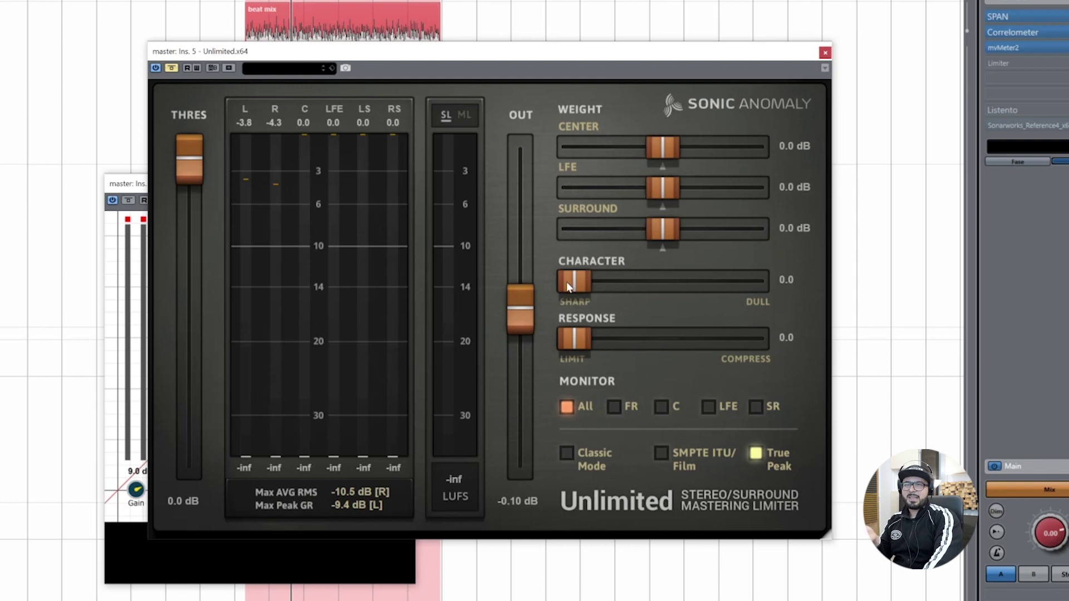
{"action": "left_click_drag", "start_coordinate": [570, 285], "coordinate": [783, 272]}
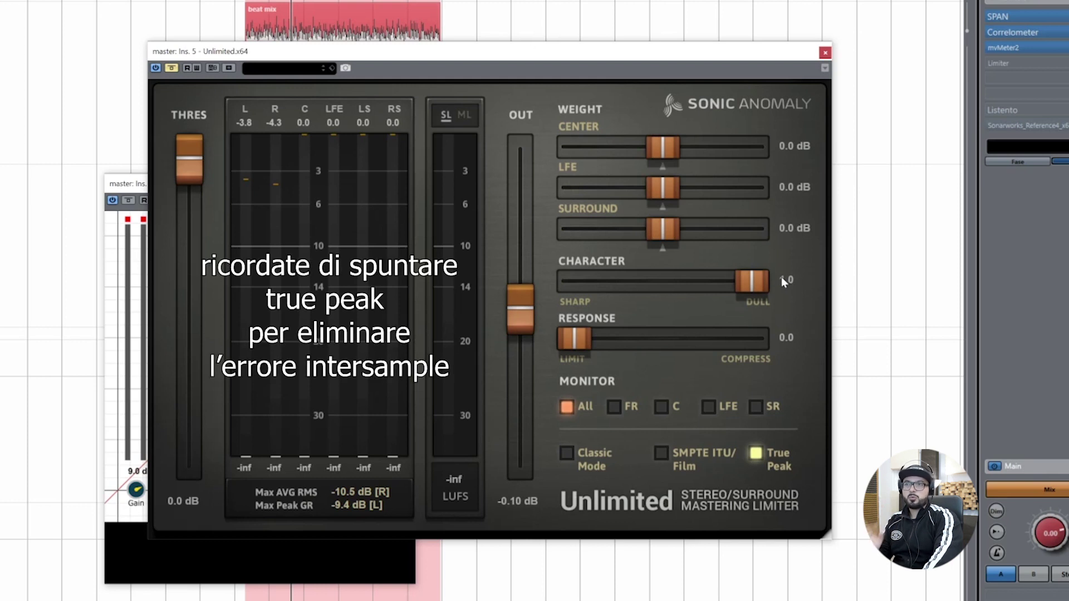
{"action": "left_click_drag", "start_coordinate": [200, 160], "coordinate": [192, 180]}
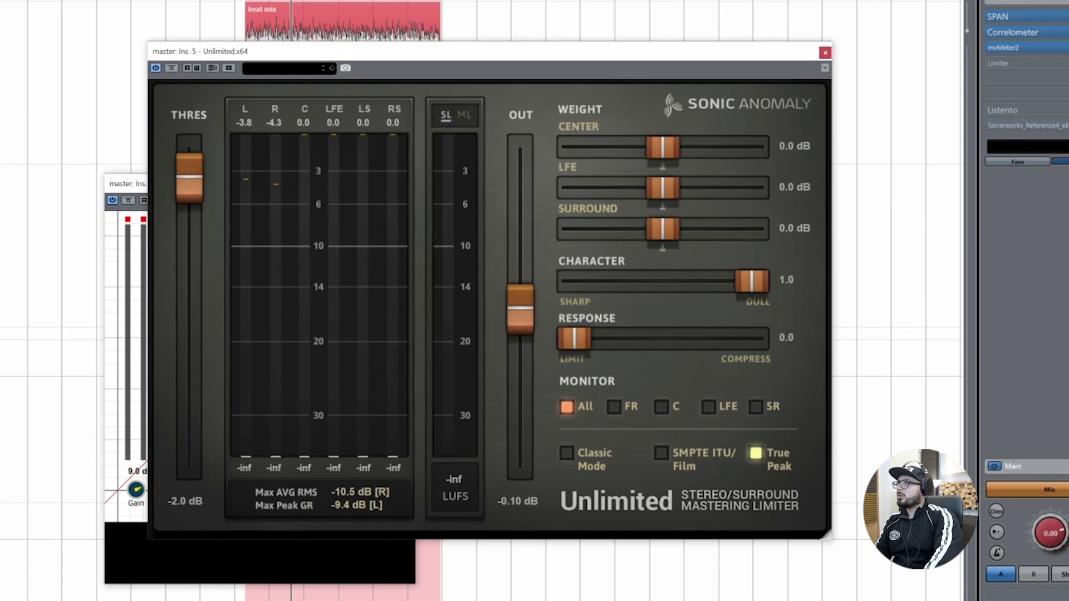
{"action": "key", "text": "space"}
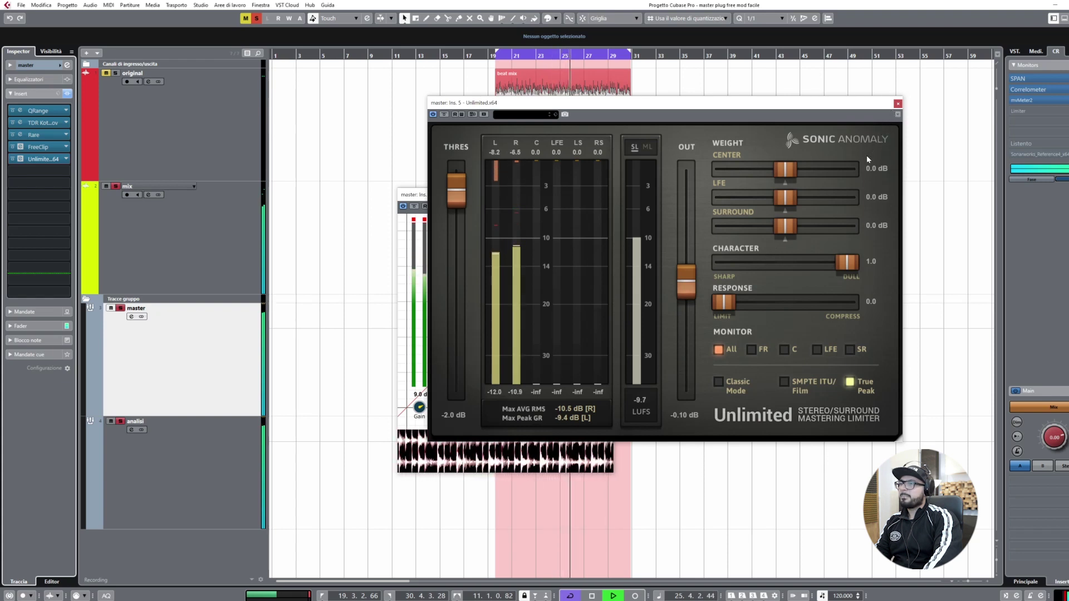
{"action": "key", "text": "space"}
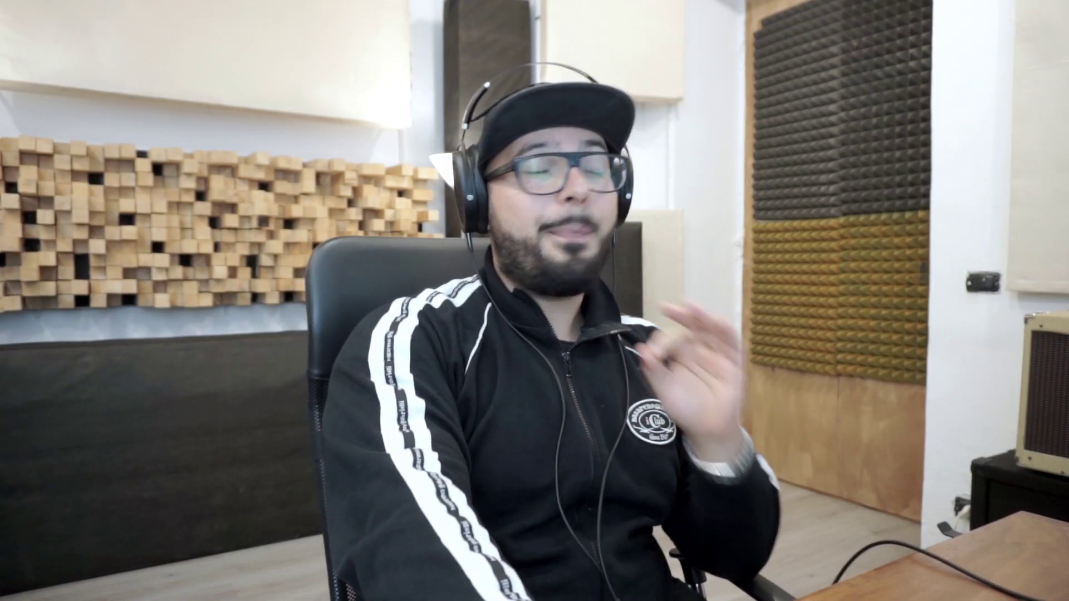
Reopen QRange on the master group and play the mix to examine its spectrum.
{"action": "left_click", "coordinate": [187, 341]}
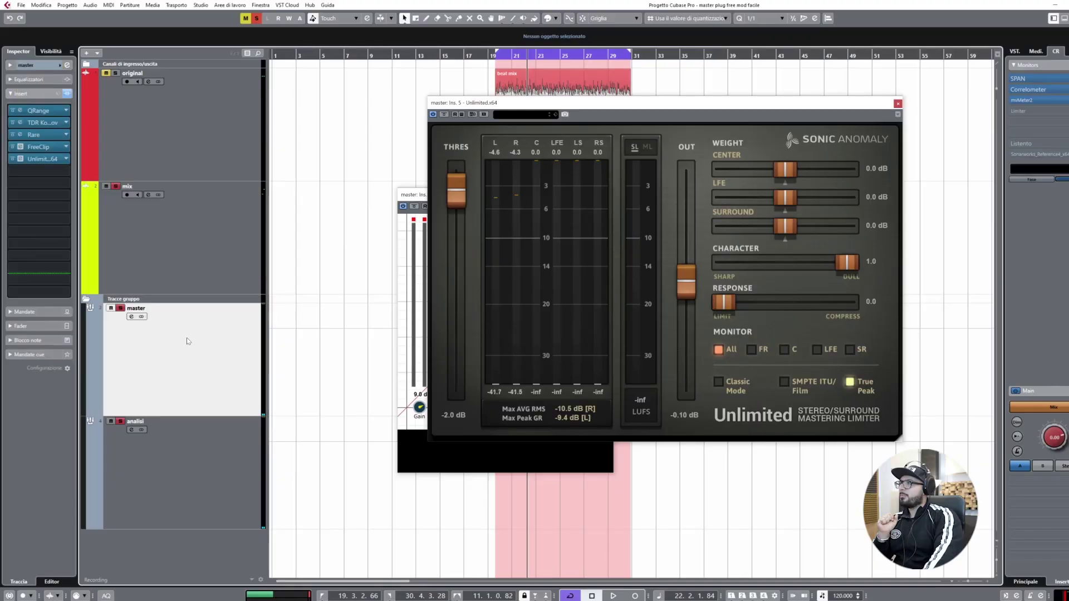
{"action": "left_click", "coordinate": [47, 112]}
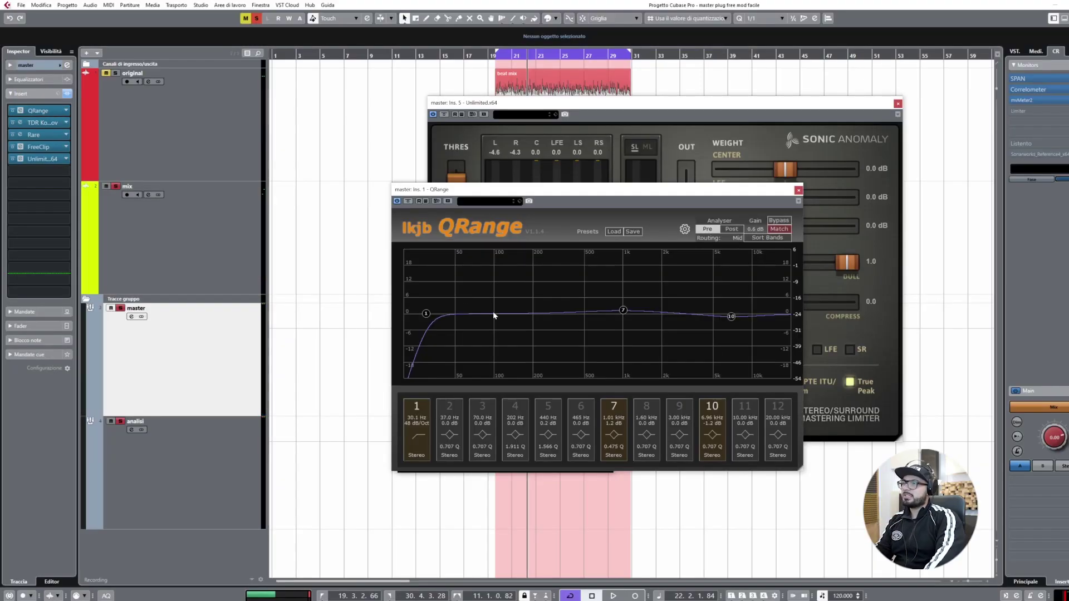
{"action": "key", "text": "space"}
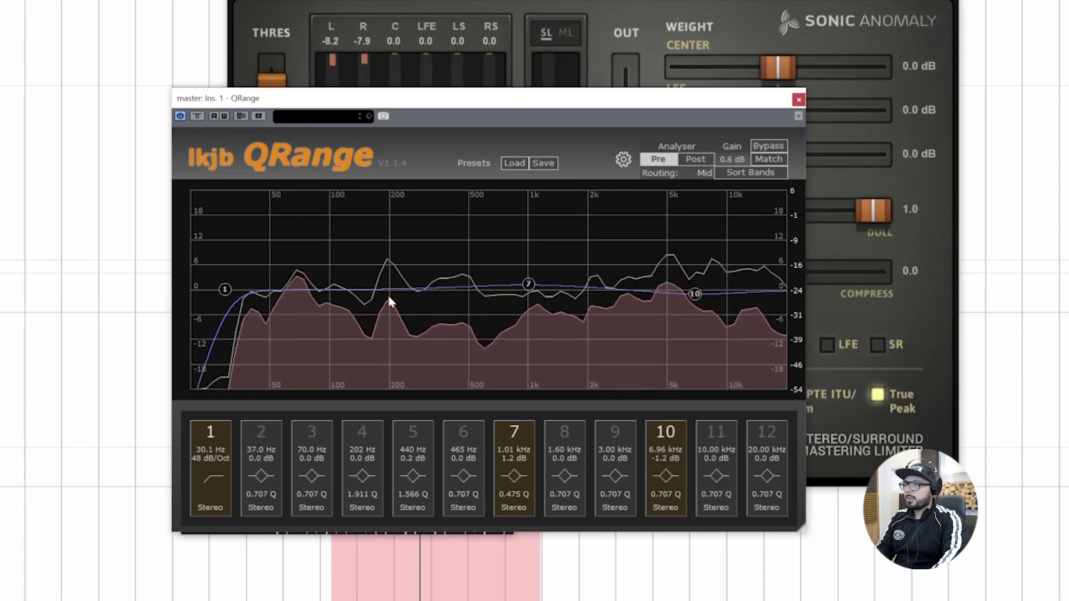
{"action": "key", "text": "space"}
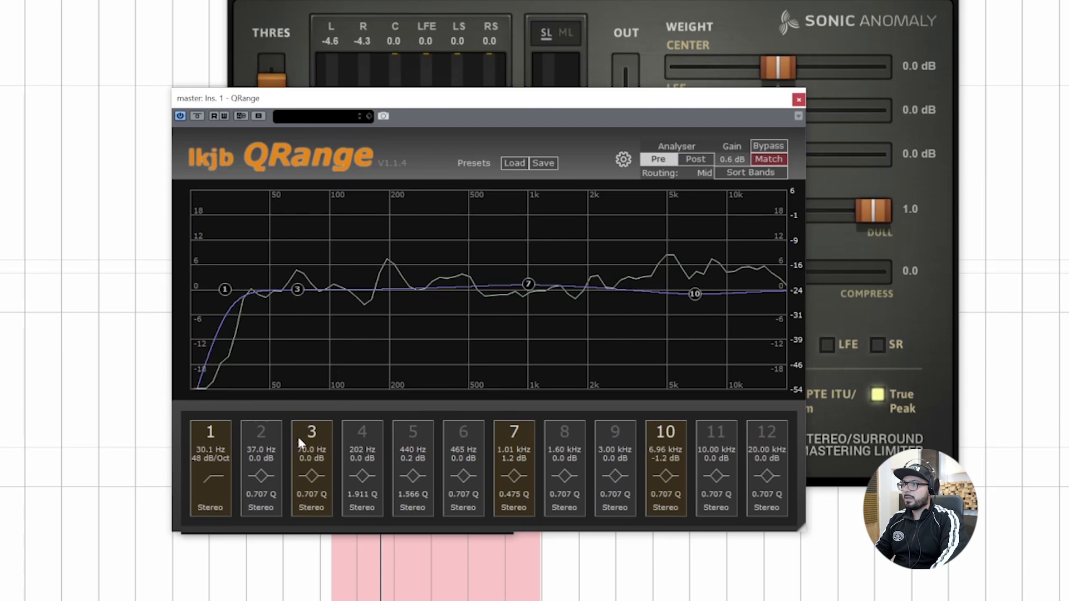
In QRange, set band 4 to -2.2 dB at 202 Hz and pull band 5 down to a slight cut.
{"action": "left_click_drag", "start_coordinate": [390, 292], "coordinate": [393, 299]}
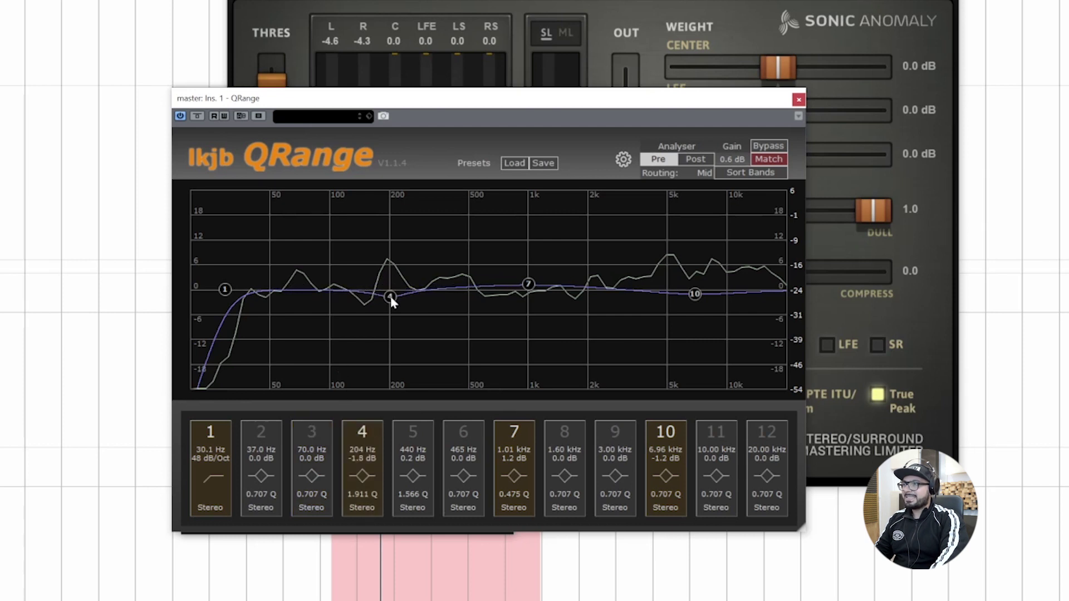
{"action": "left_click_drag", "start_coordinate": [389, 299], "coordinate": [389, 298]}
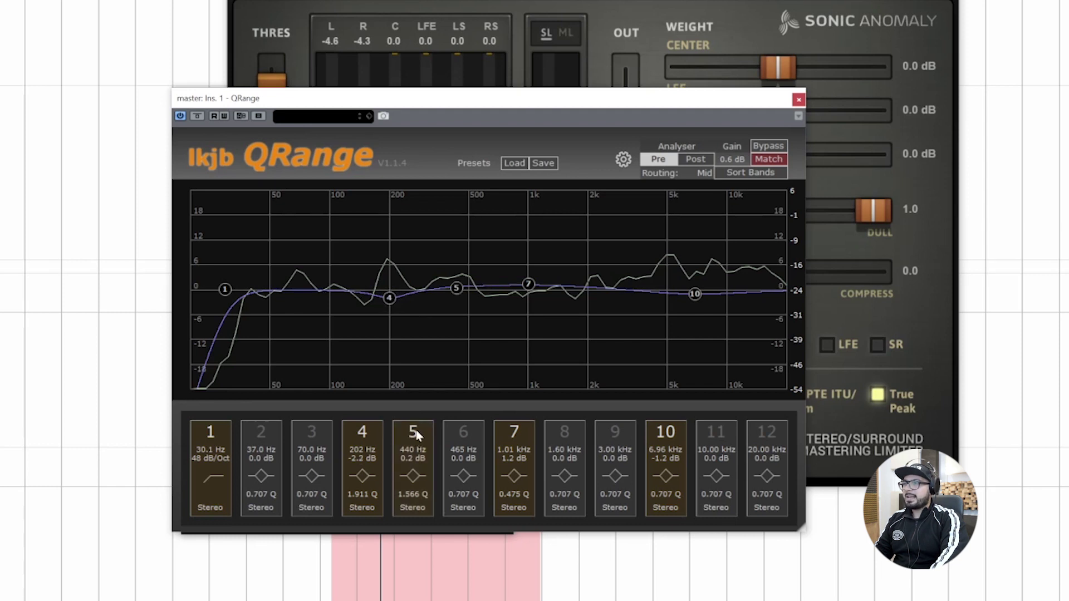
{"action": "left_click_drag", "start_coordinate": [453, 295], "coordinate": [440, 305]}
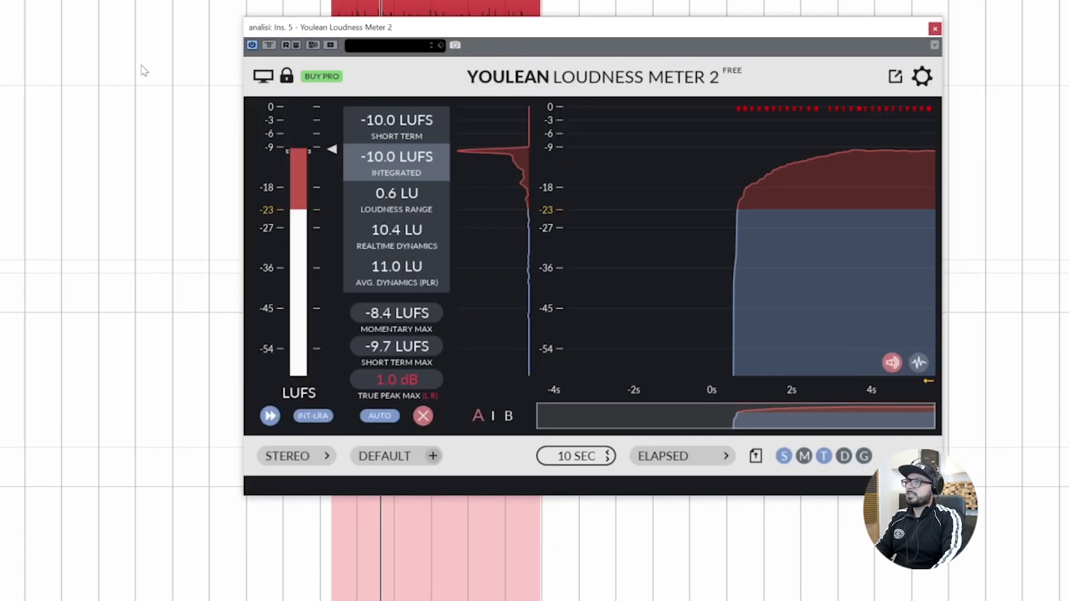
Play the mix to measure its loudness in Youlean Loudness Meter 2 on the analysis group.
{"action": "key", "text": "space"}
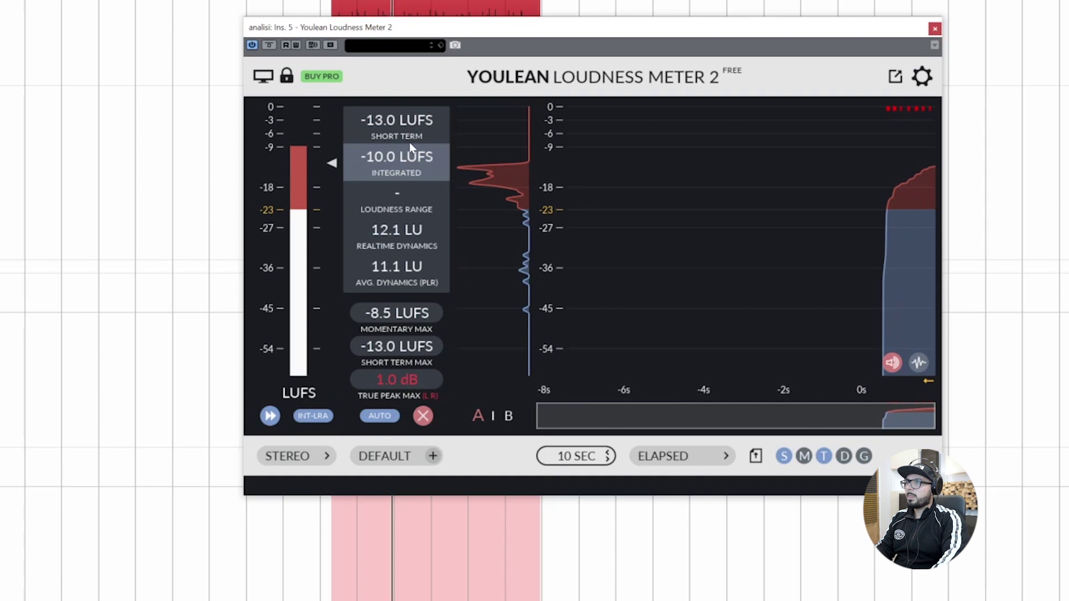